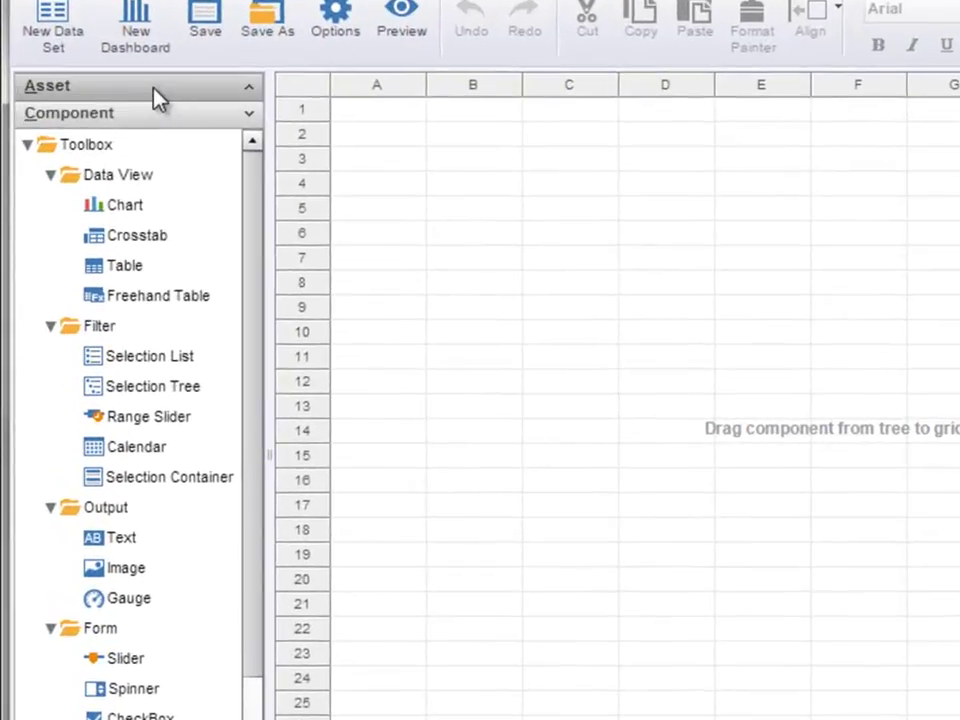
Step: Embed the saved Module 1 dashboard at the top of the grid and Module 2 directly below it, starting around row 16
left_click(105, 200)
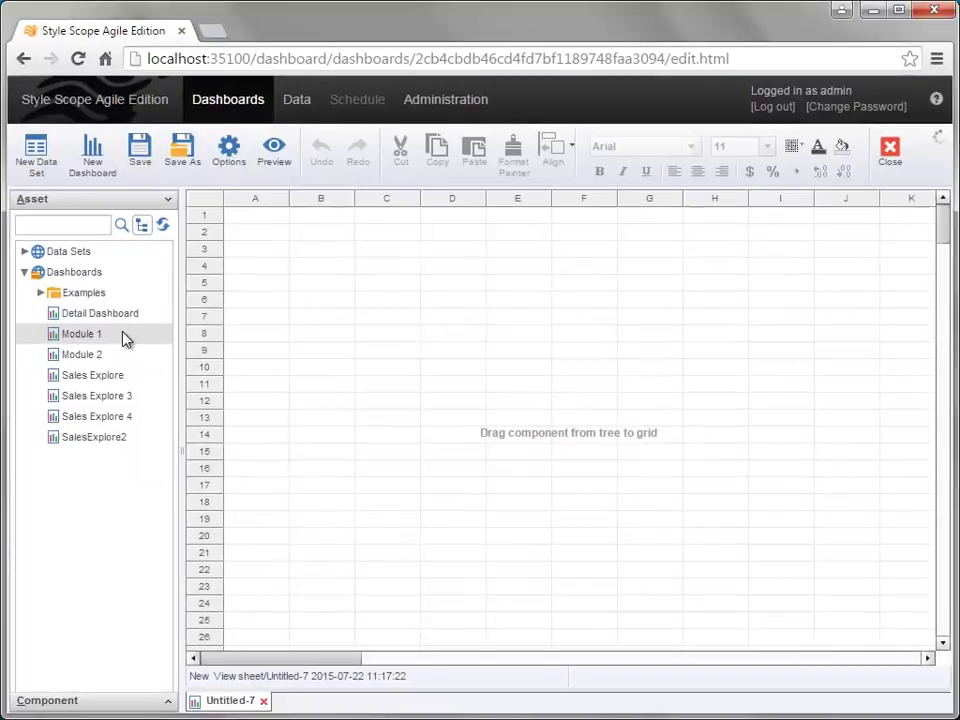
left_click_drag(121, 339, 311, 238)
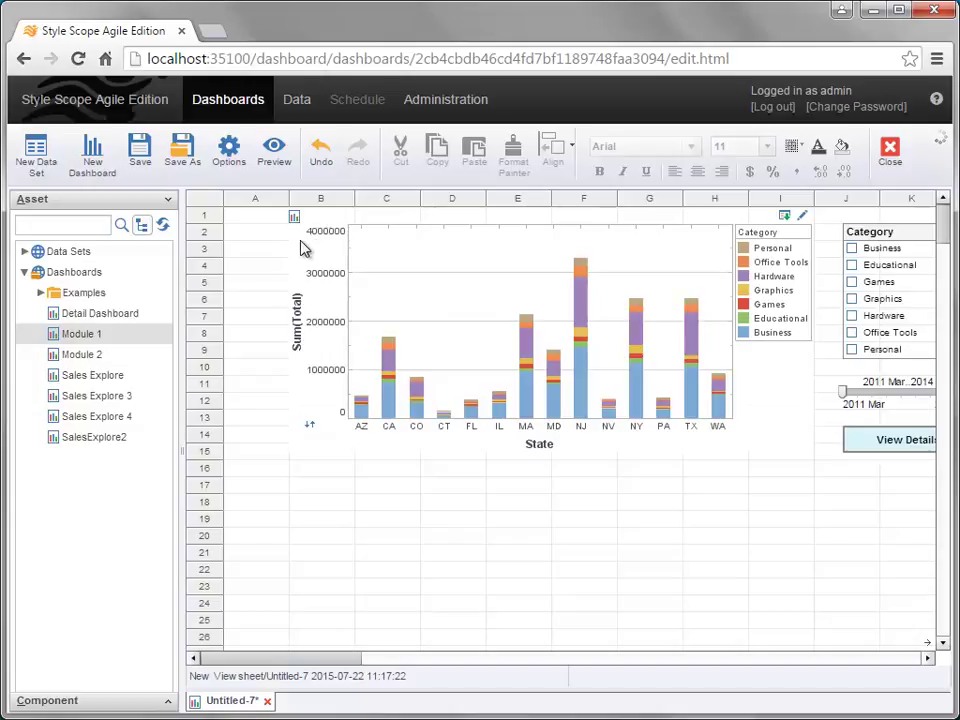
left_click_drag(118, 358, 331, 487)
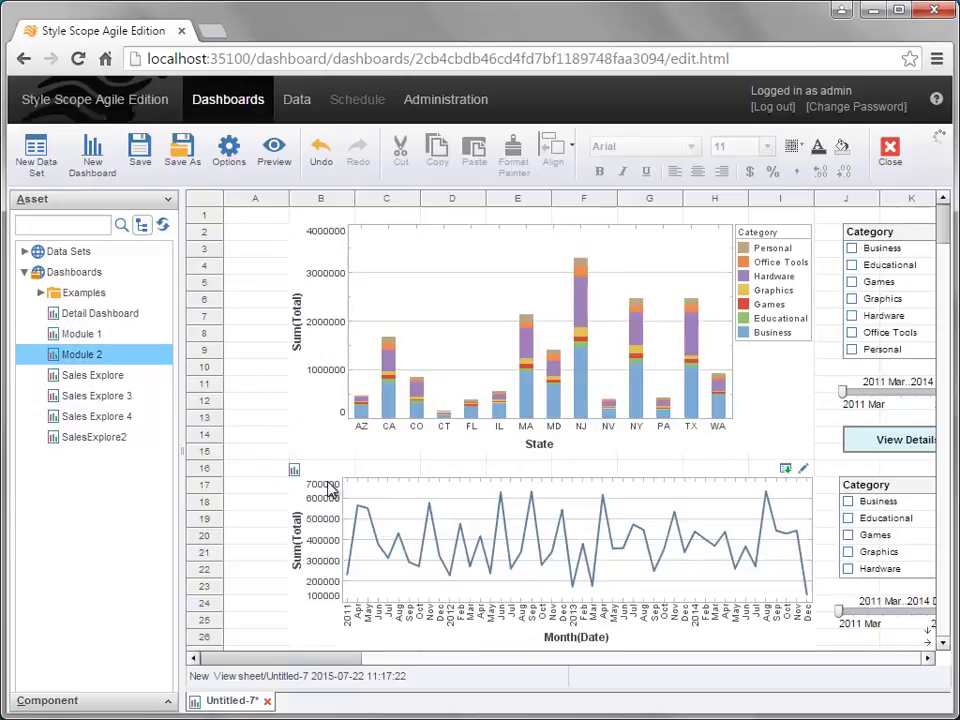
Step: Filter the Module 1 chart to Educational, Games and Graphics, with the date range limited to 2011 Mar through 2012 Aug
left_click_drag(246, 664, 255, 665)
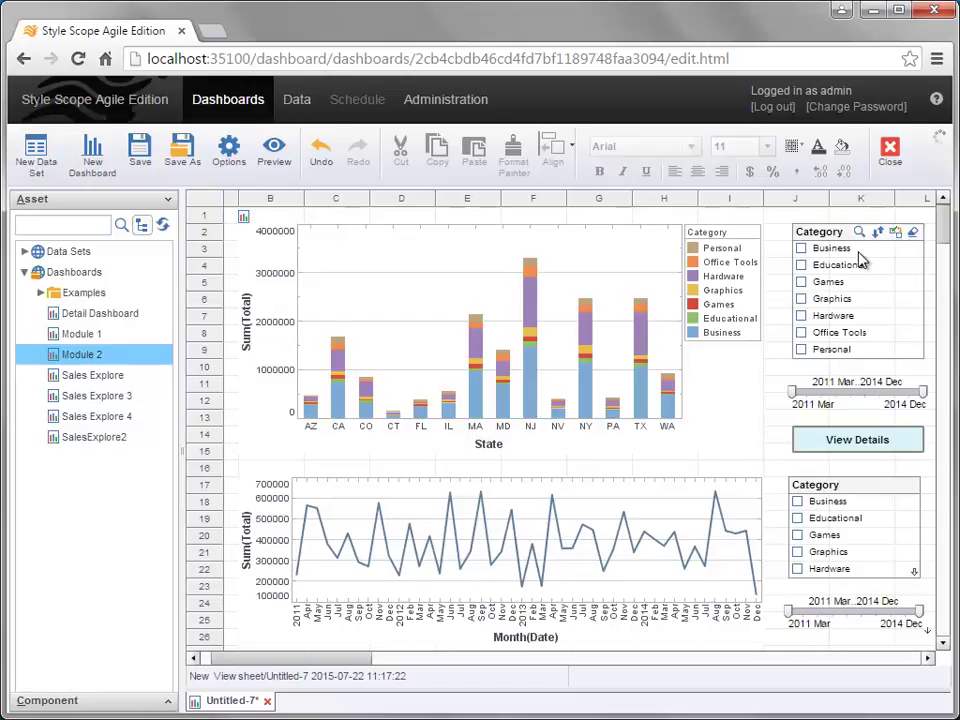
left_click(801, 265)
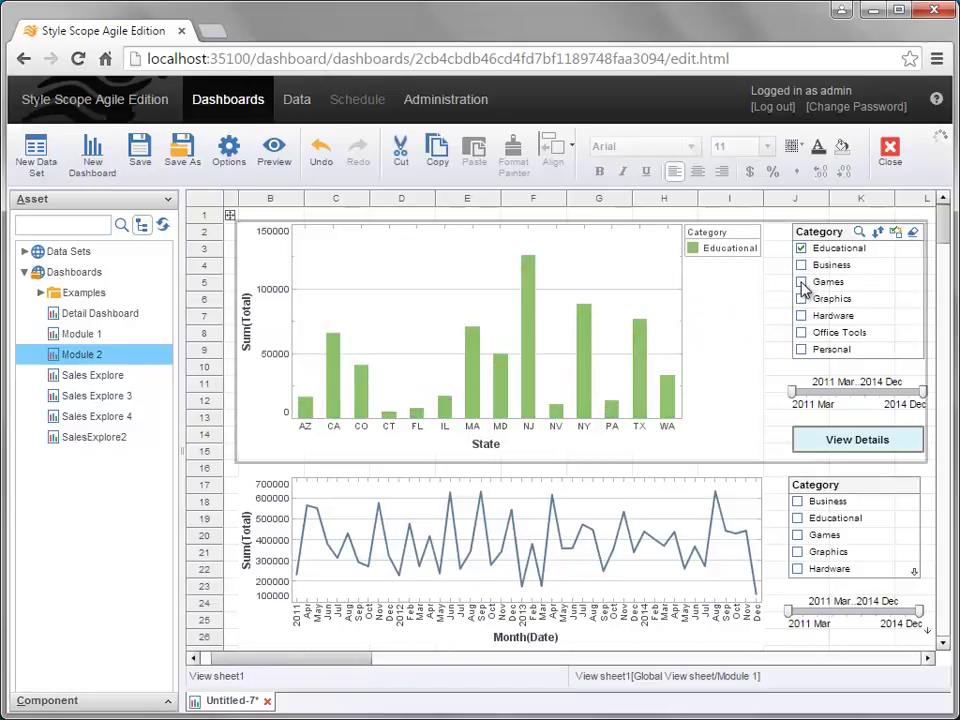
left_click(801, 283)
left_click(801, 300)
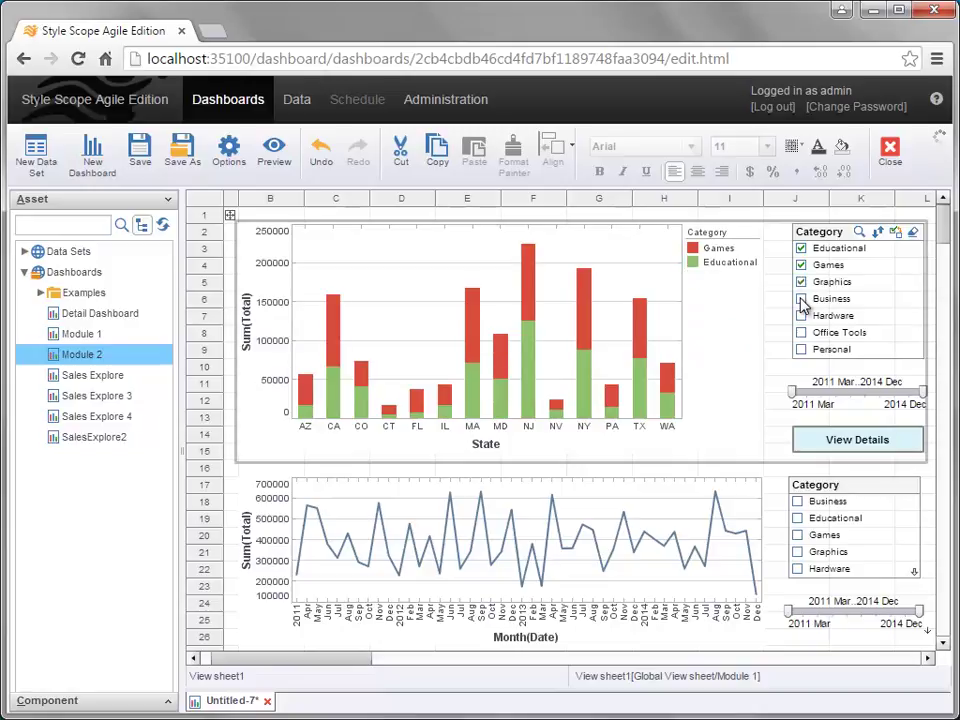
left_click_drag(918, 392, 846, 399)
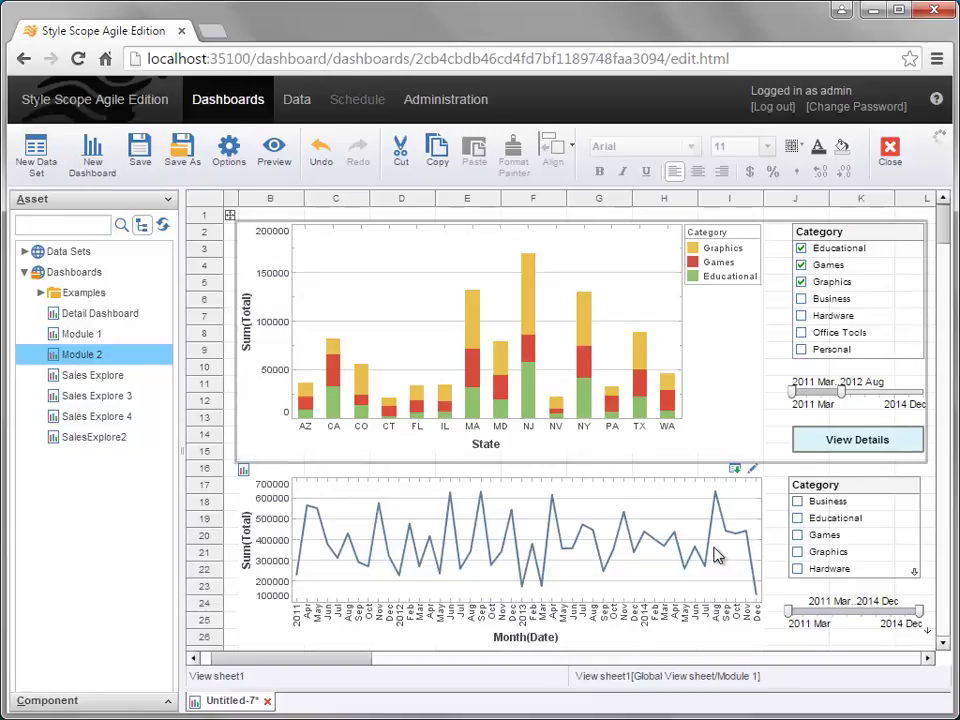
Step: Filter the Module 2 line chart to Hardware and Graphics, with the date range limited to 2013 Sep through 2014 Dec
left_click(799, 570)
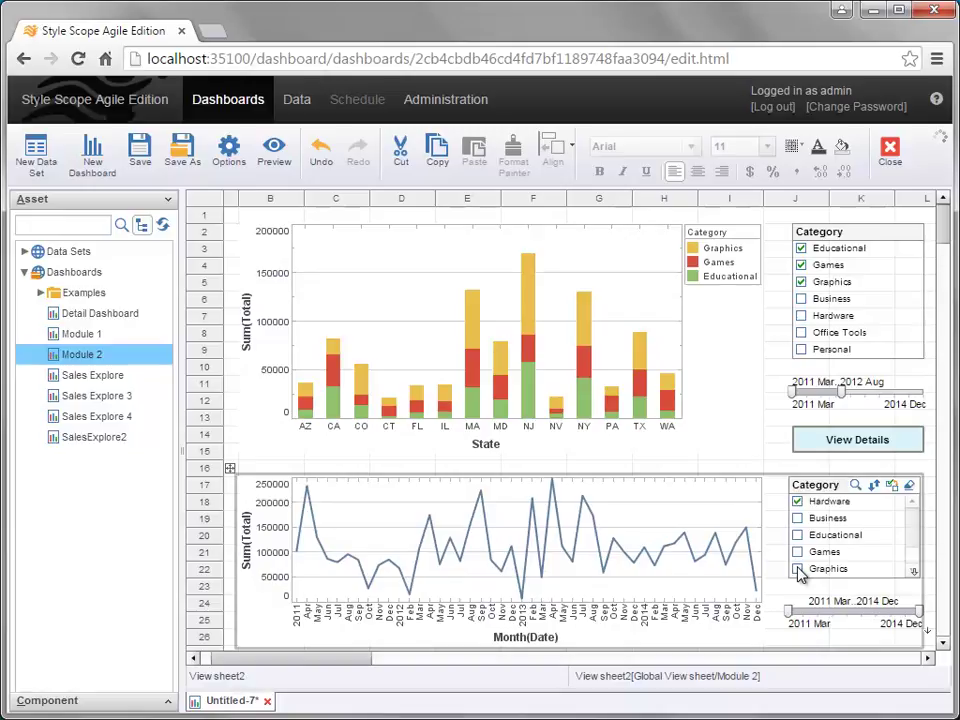
left_click(798, 569)
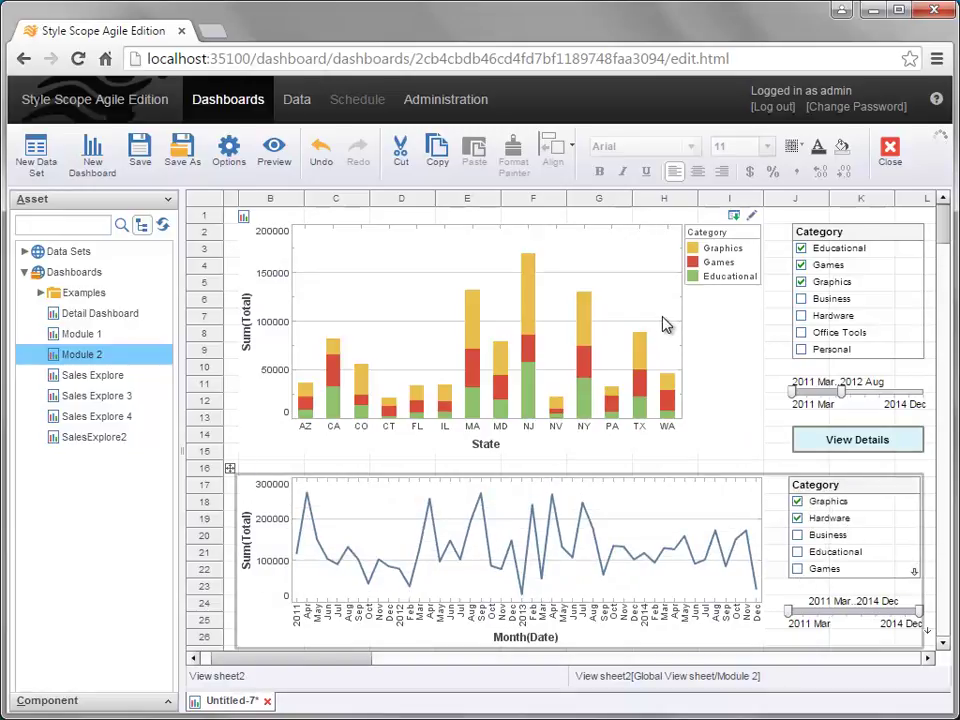
left_click_drag(789, 611, 876, 611)
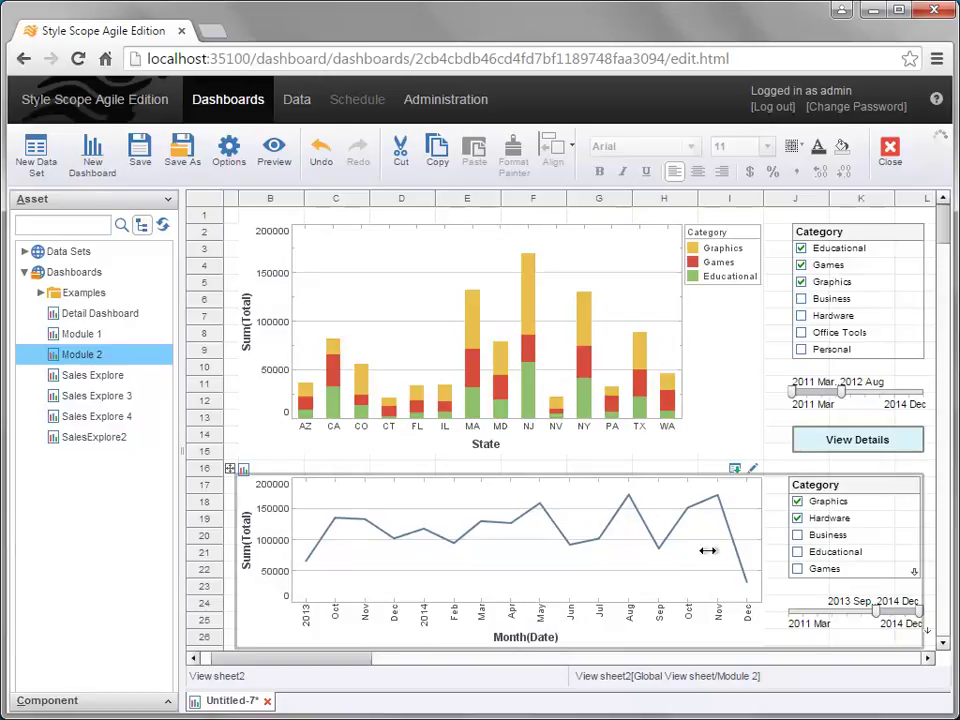
Step: Clear the category selections and restore the full 2011 Mar to 2014 Dec date range in both embedded modules
left_click(913, 228)
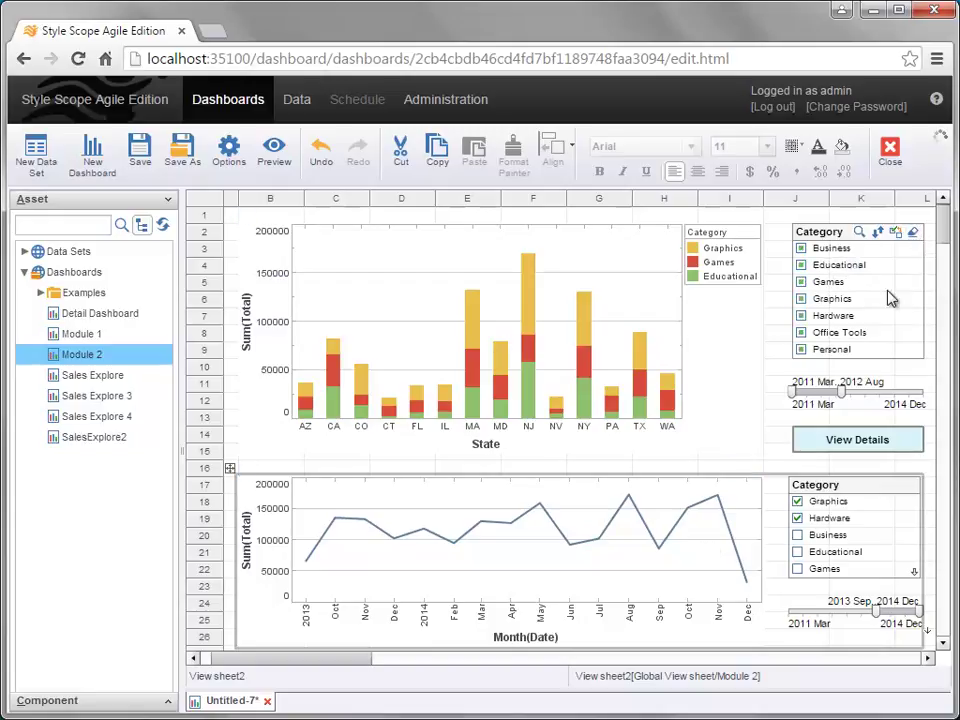
left_click_drag(838, 392, 921, 392)
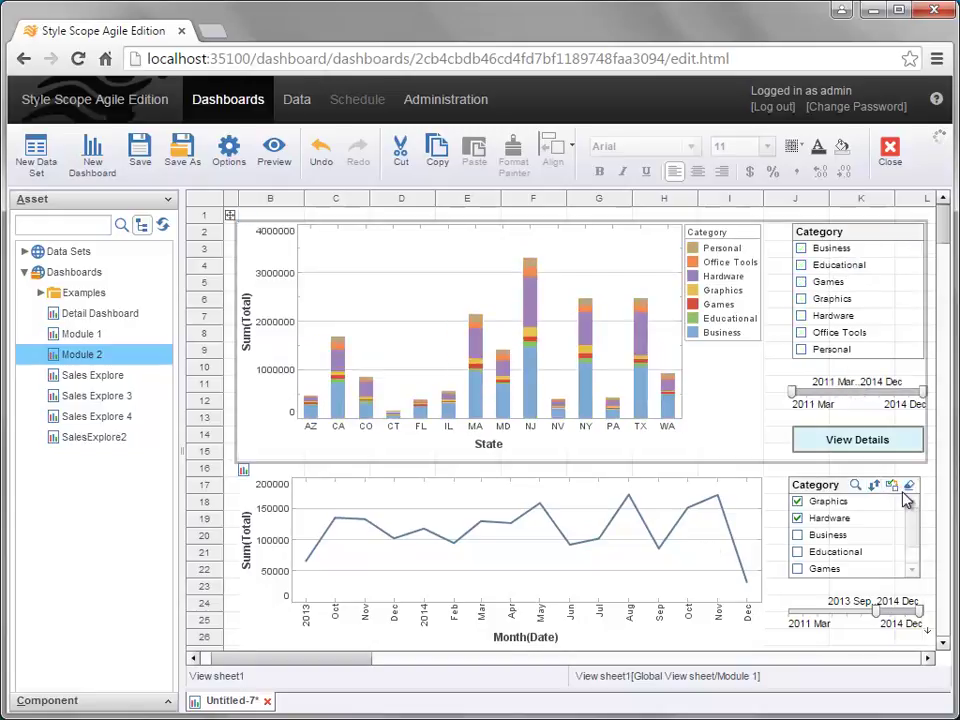
left_click(910, 485)
double_click(890, 612)
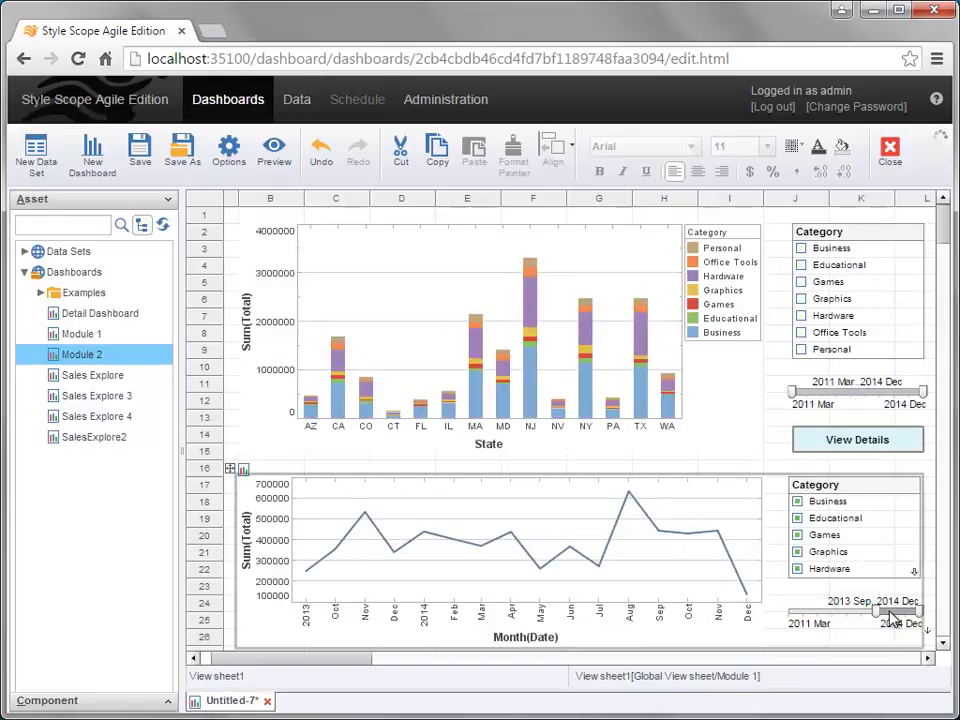
left_click(288, 473)
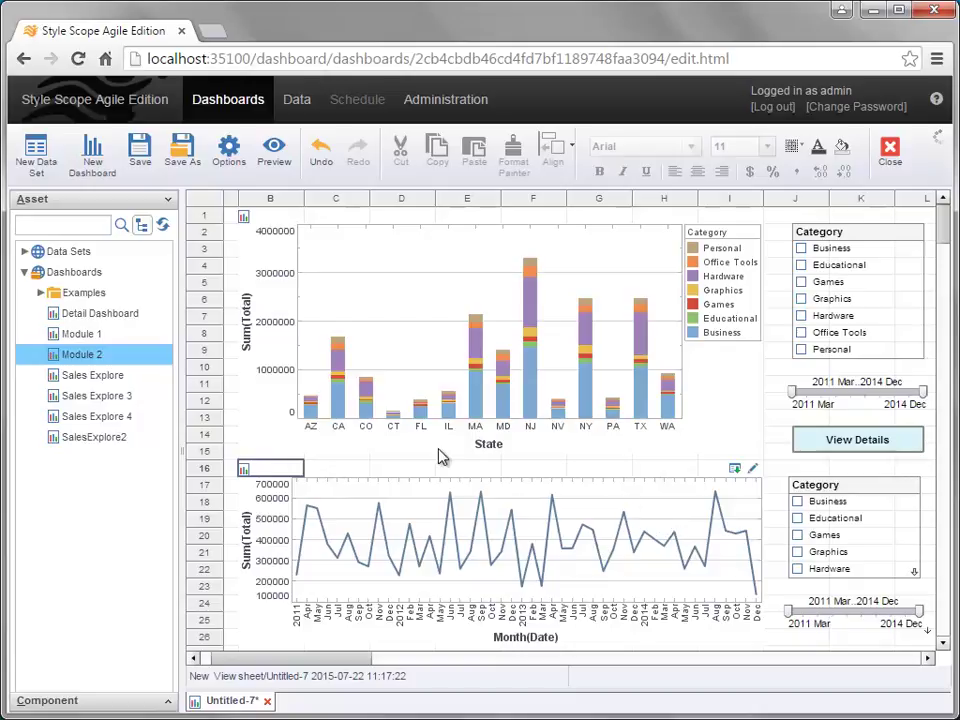
Step: Open Module 1 for editing and add RangeSlider1 as a shared filter with the ID DateSelector in its dashboard options
left_click(62, 336)
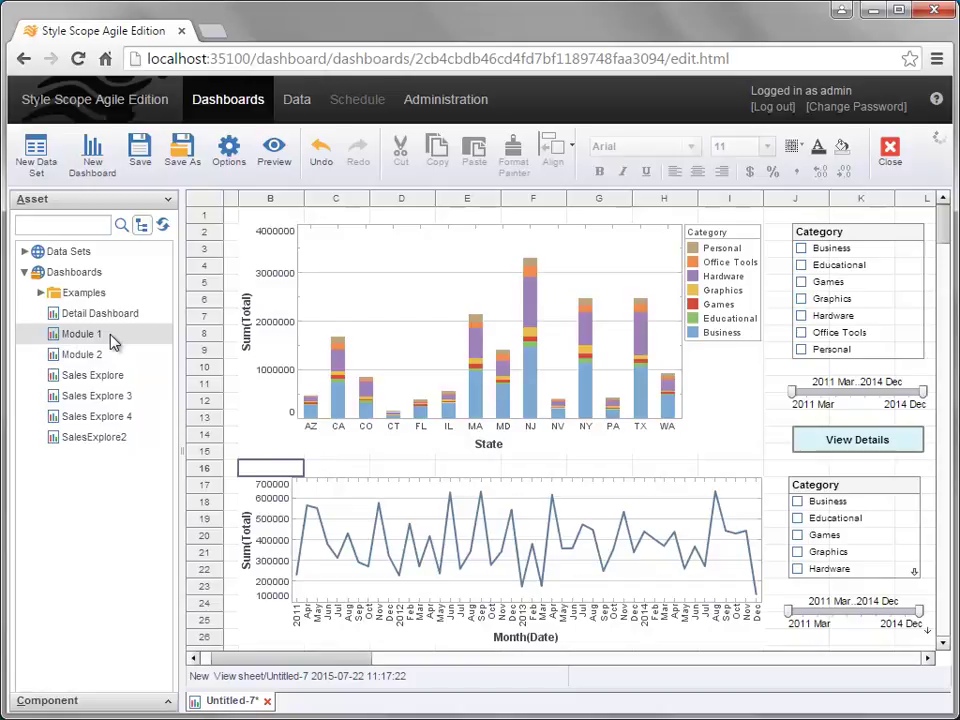
double_click(113, 341)
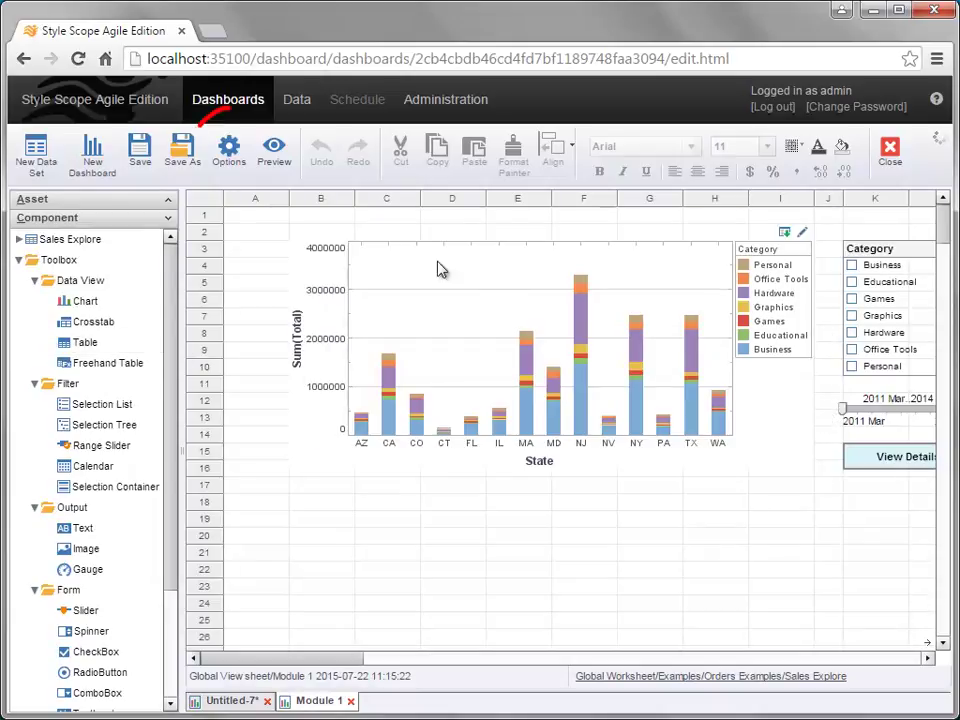
left_click(231, 160)
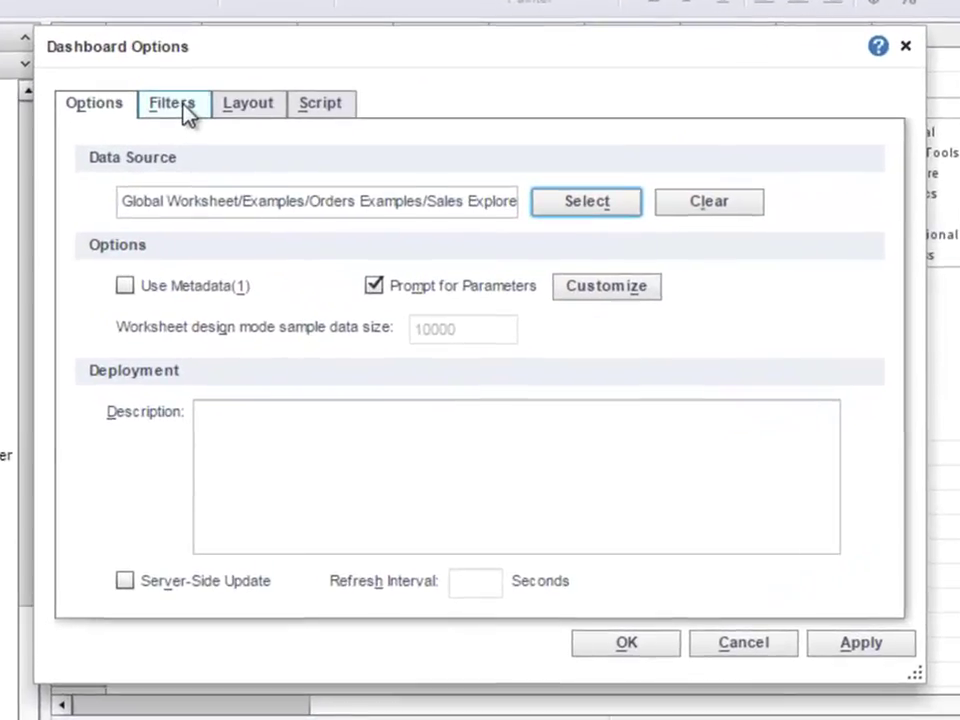
left_click(186, 110)
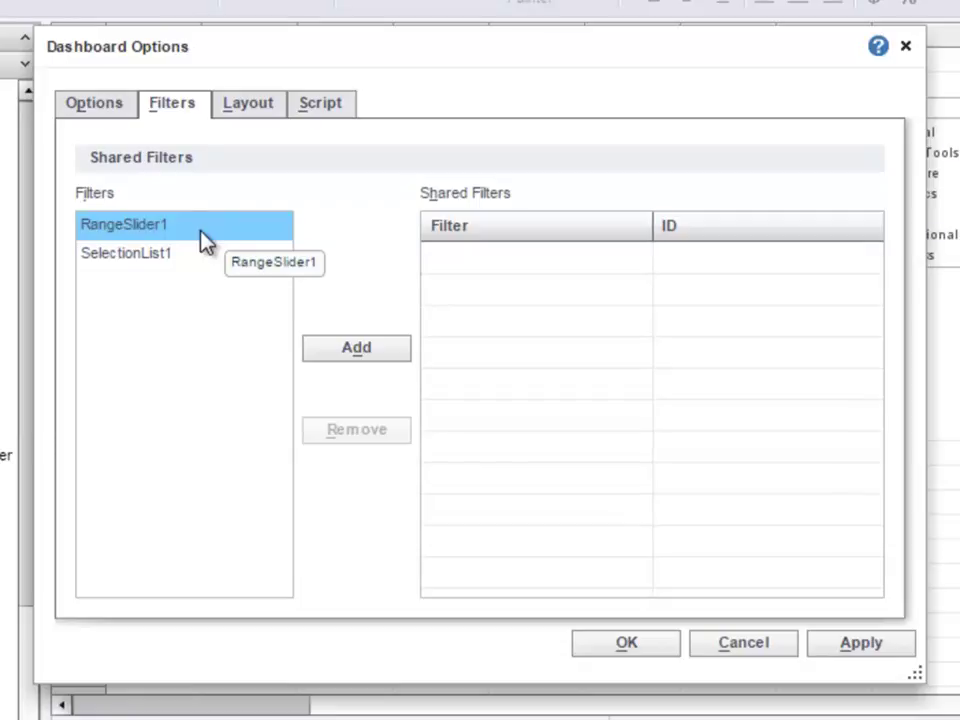
left_click(391, 350)
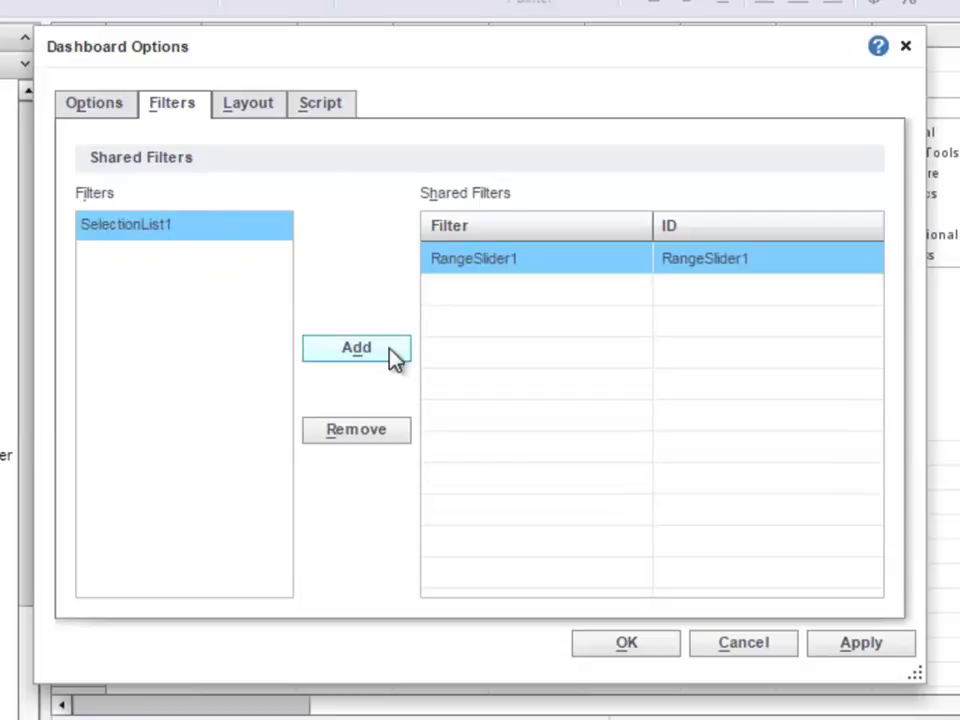
double_click(715, 262)
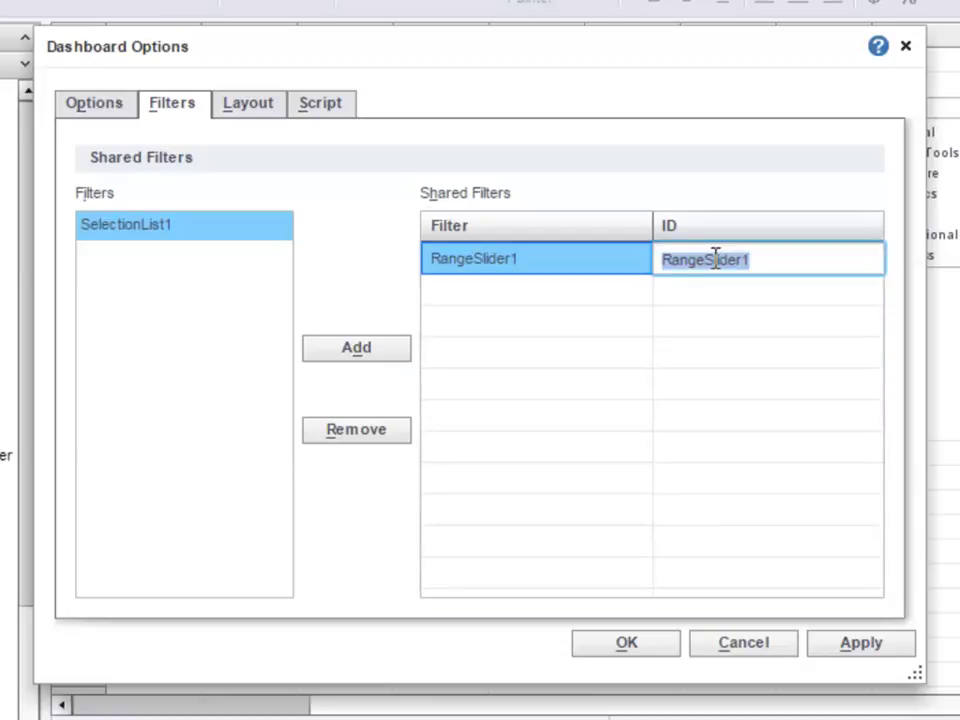
type("DateSelector")
Step: Add Module 1's SelectionList1 as a shared filter with the ID CategorySelector and save the dashboard
left_click(225, 253)
left_click(356, 348)
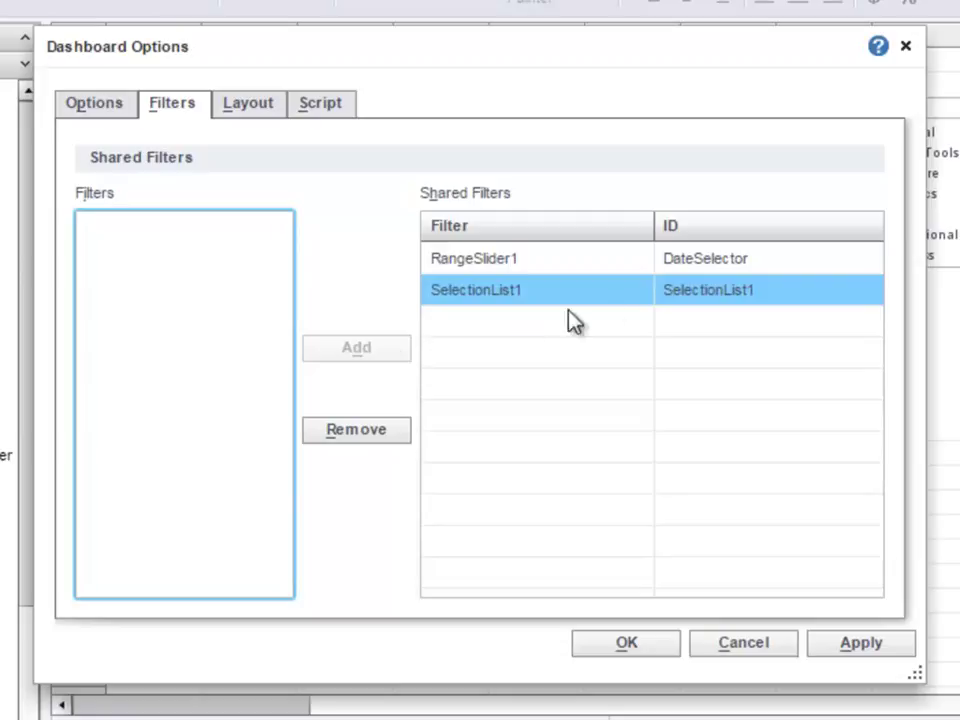
double_click(720, 294)
type("CategorySelector")
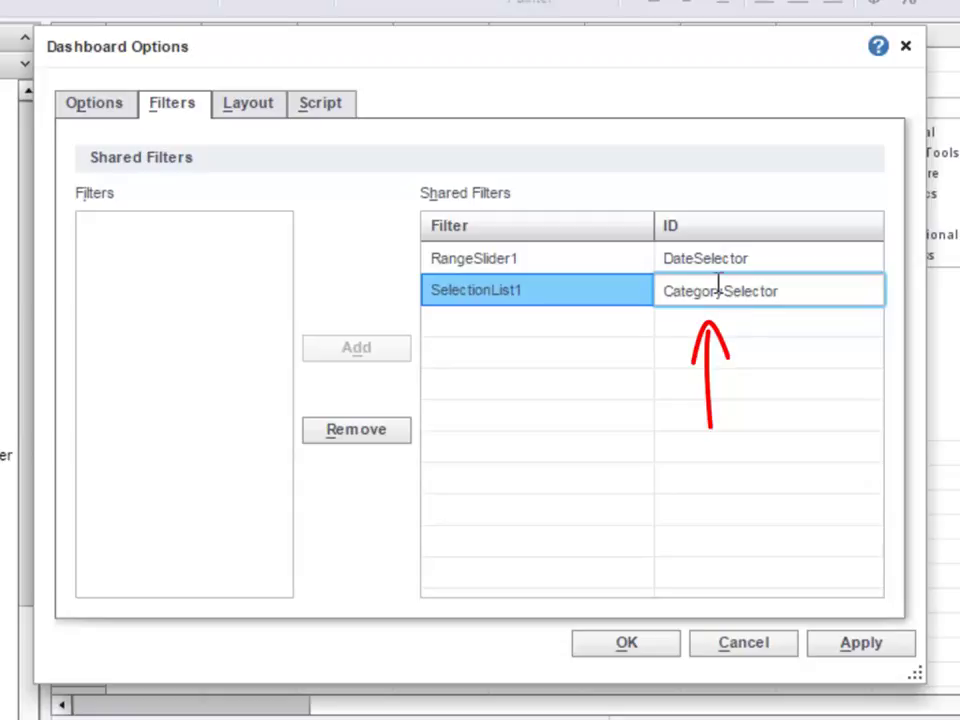
left_click(655, 656)
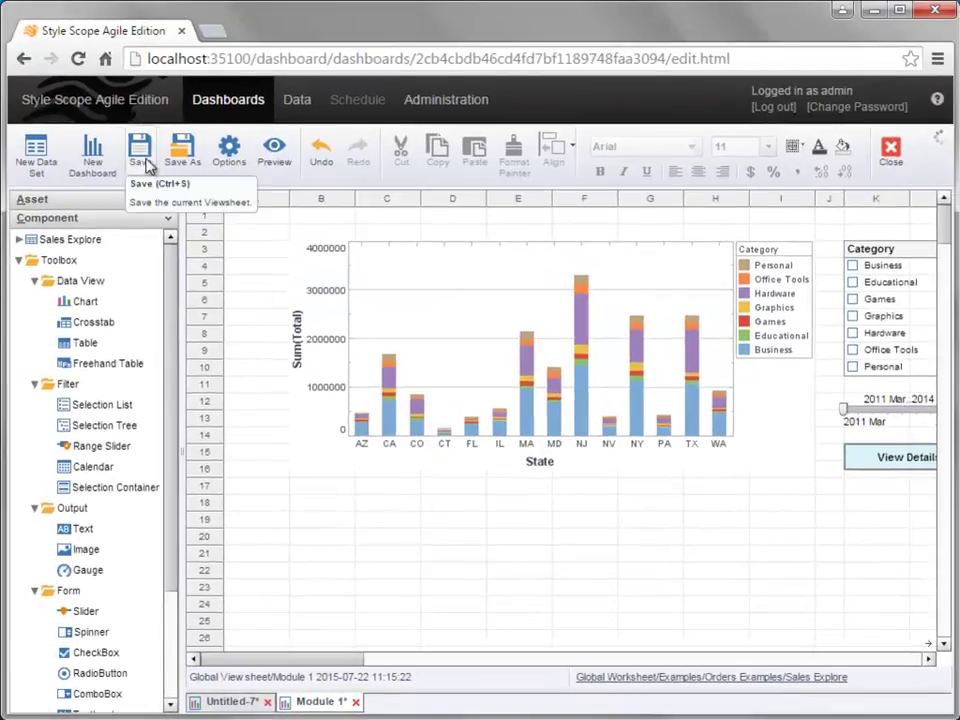
left_click(146, 165)
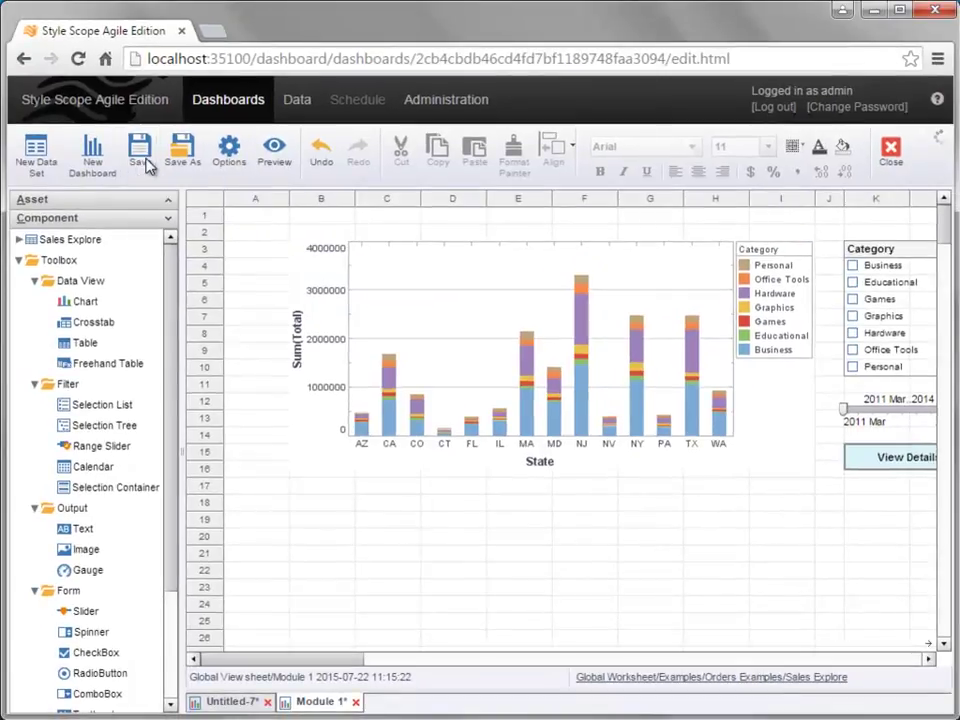
Step: Open Module 2 for editing and add its RangeSlider1 as a shared filter with the ID DateSelector
left_click(88, 200)
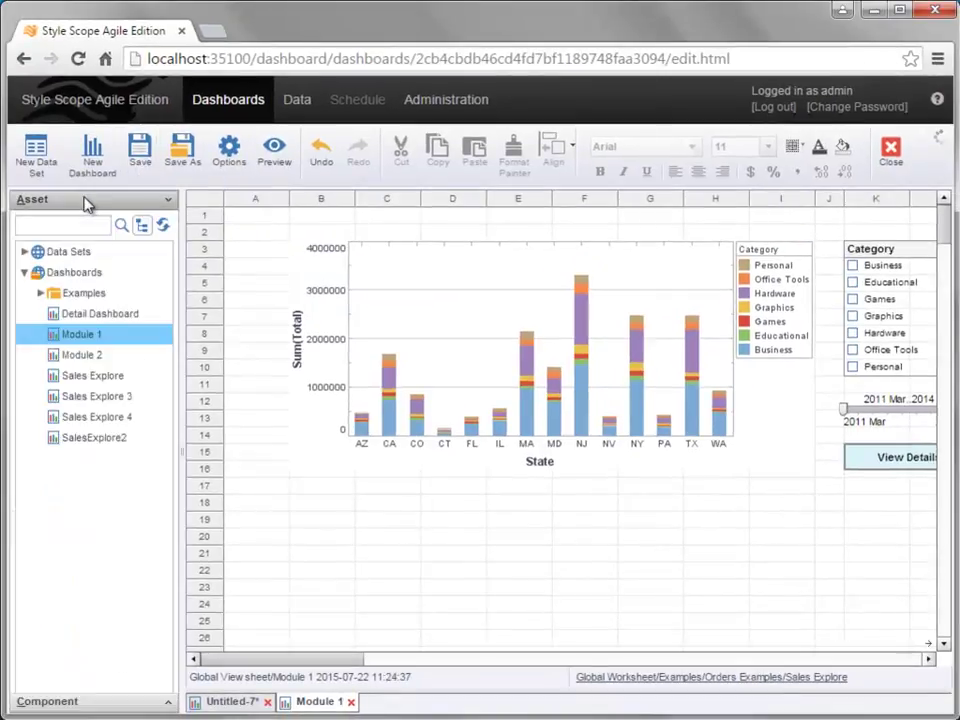
double_click(120, 358)
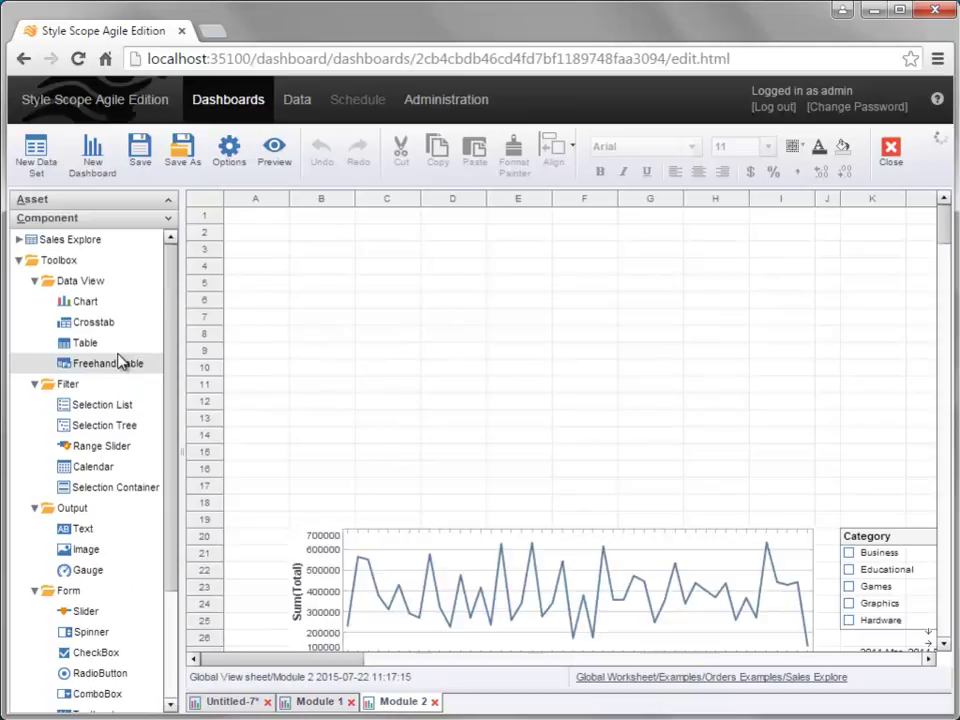
left_click(230, 158)
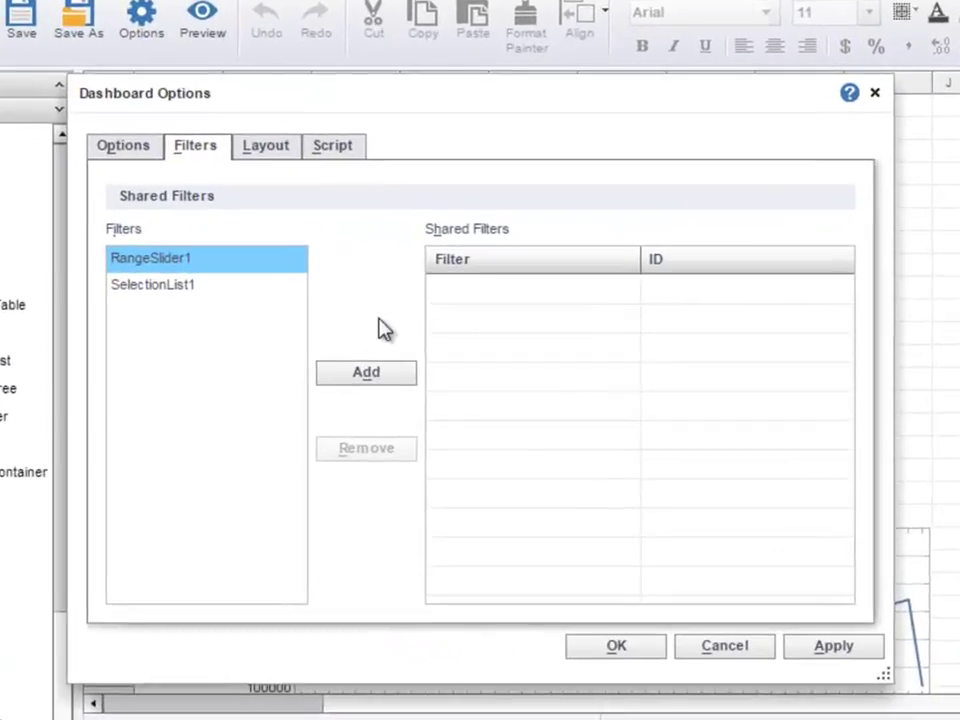
left_click(420, 414)
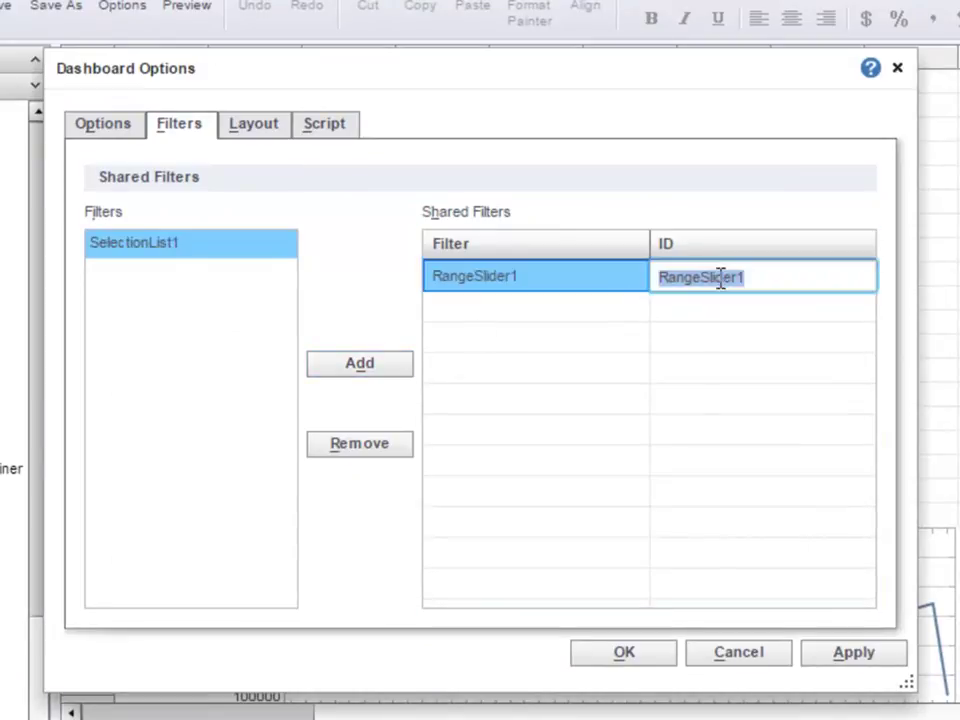
type("DateSelector")
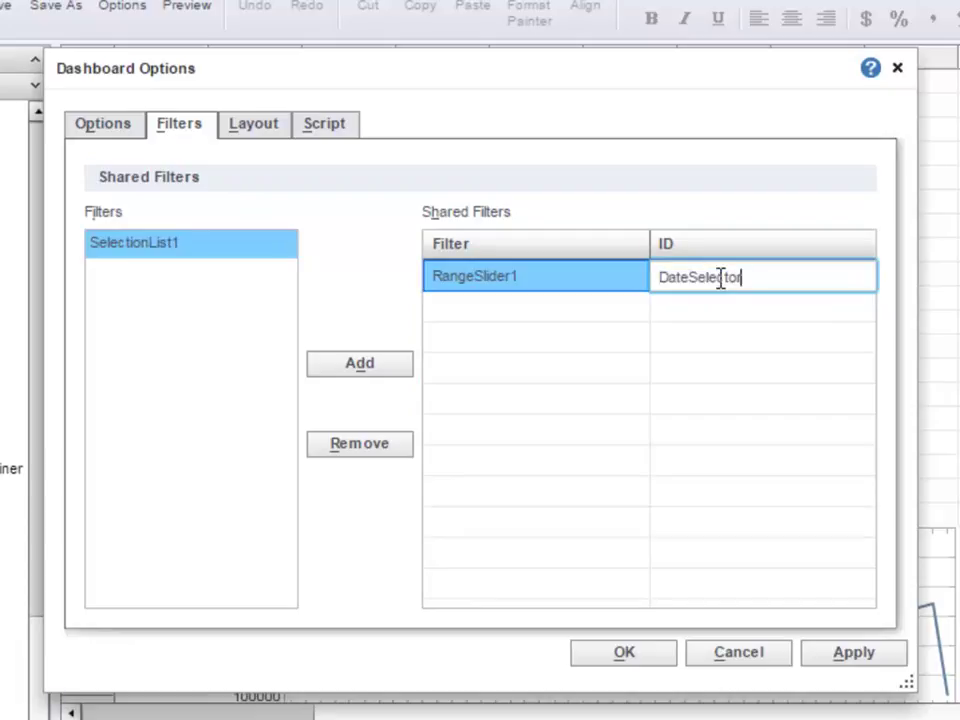
Step: Share Module 2's SelectionList1 filter under the ID CategorySelector and save the dashboard
left_click(240, 258)
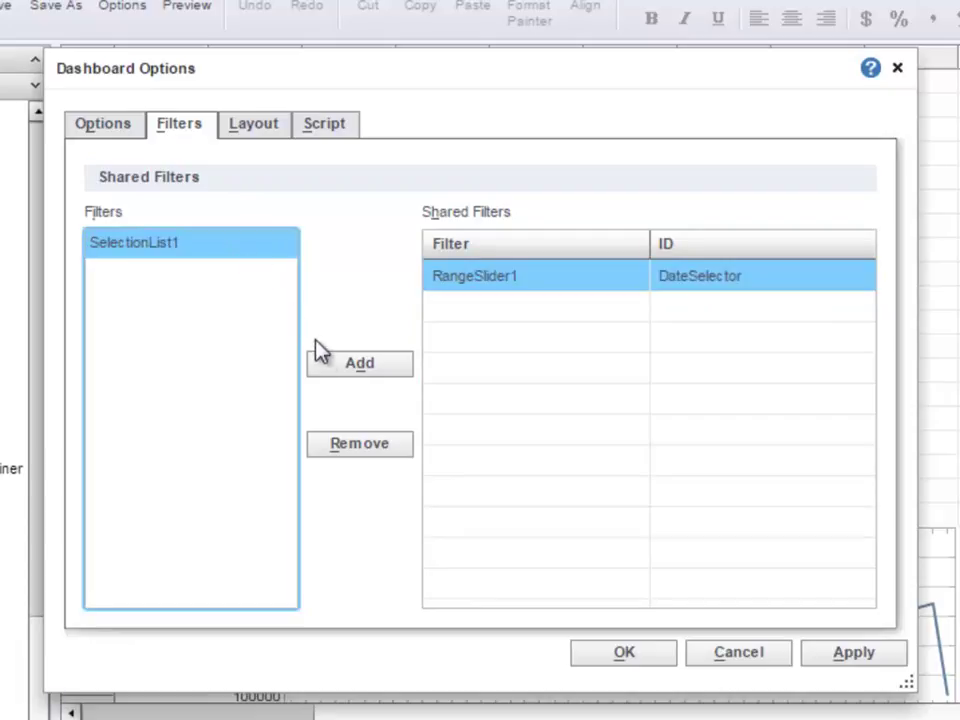
left_click(330, 364)
left_click(697, 318)
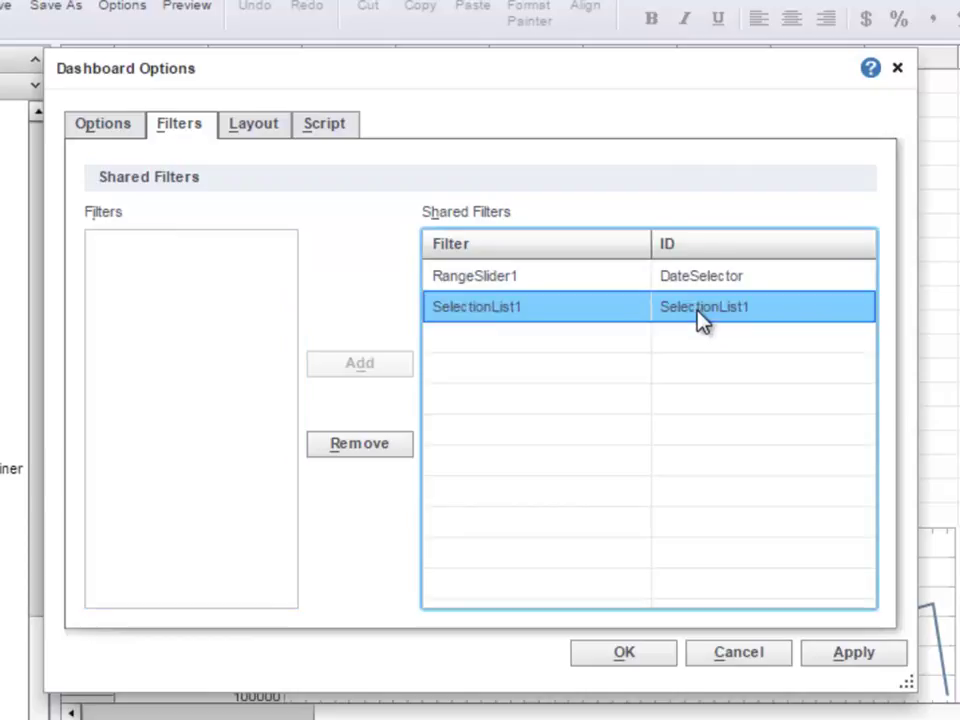
type("CategorySelector")
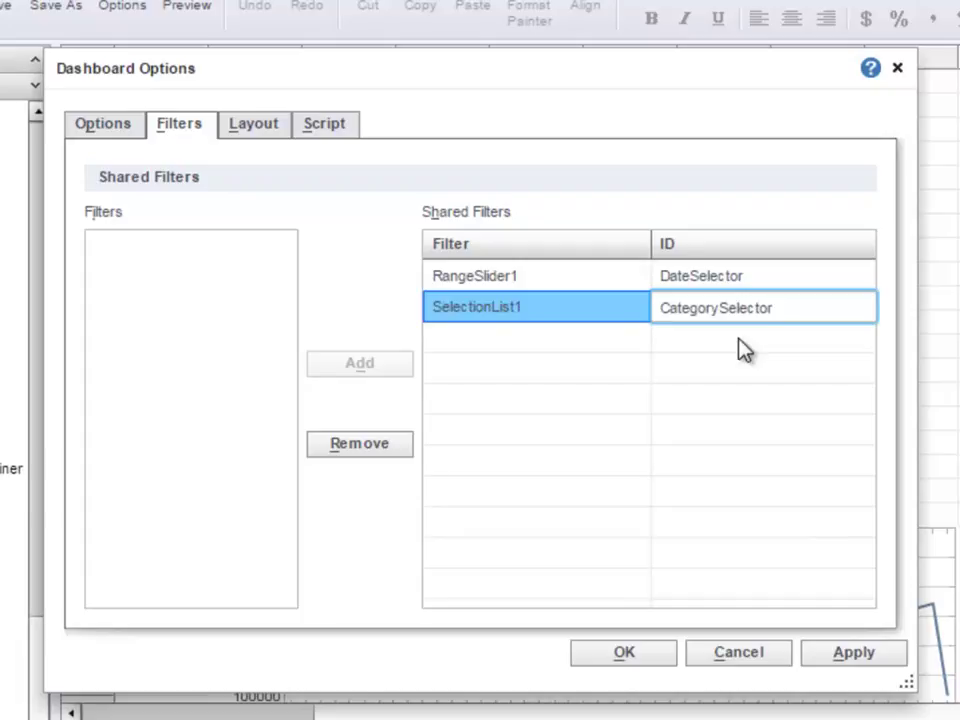
left_click(644, 650)
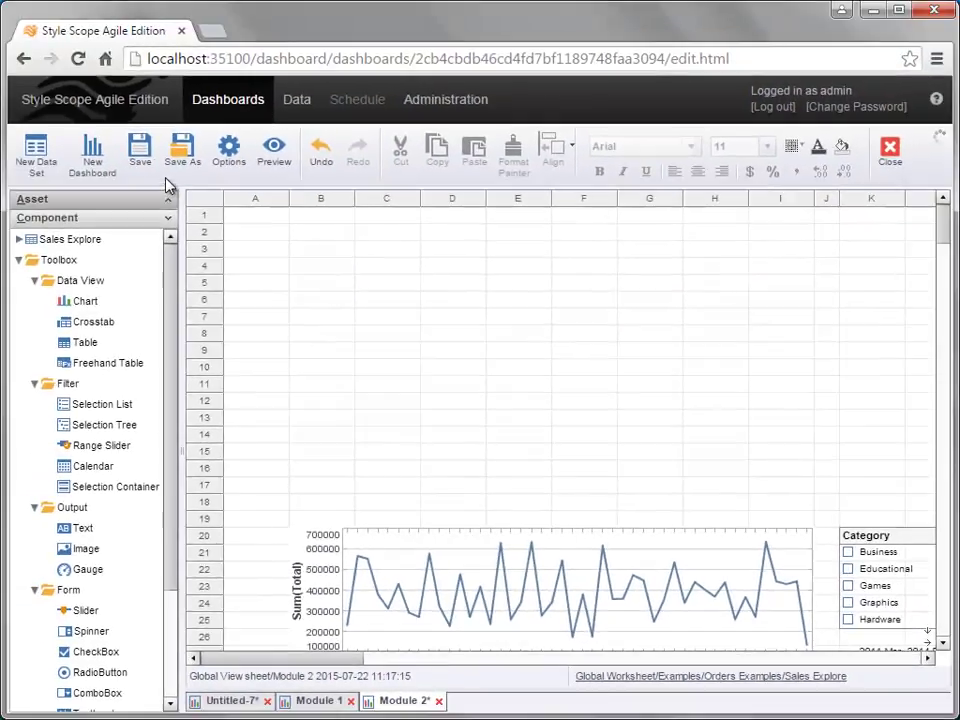
left_click(146, 162)
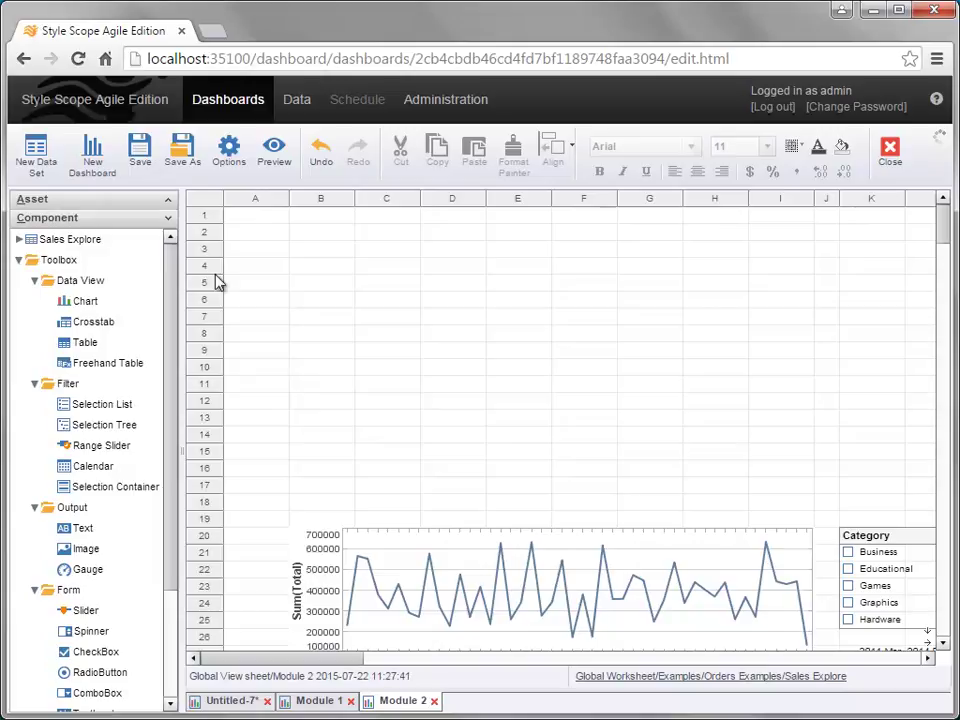
Step: Return to the Untitled-7 dashboard and refresh it to load the shared filter settings
left_click(231, 701)
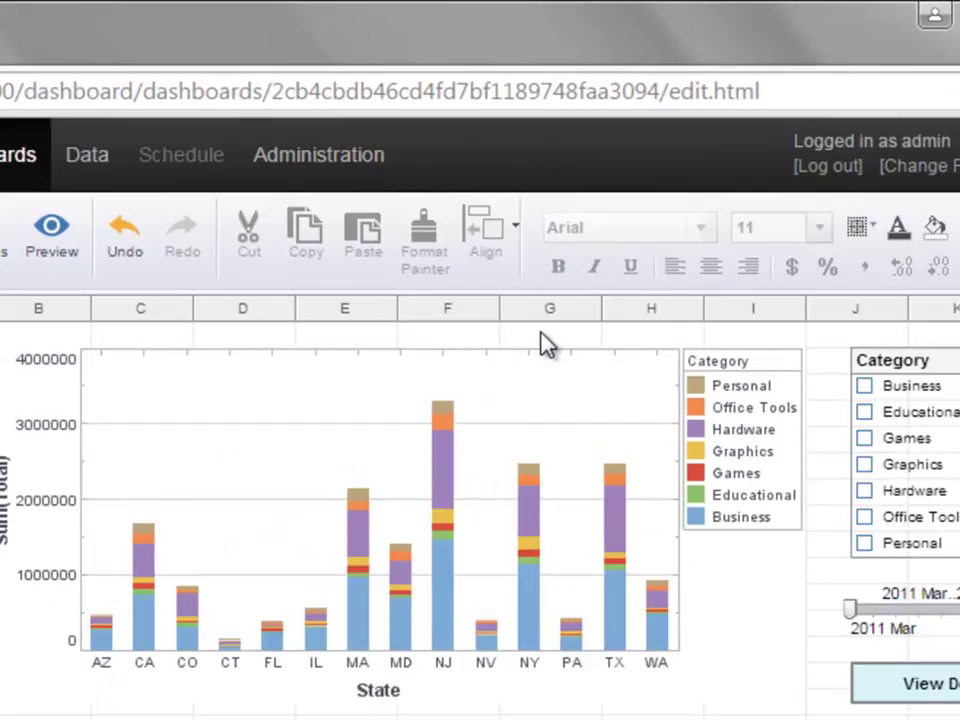
right_click(585, 242)
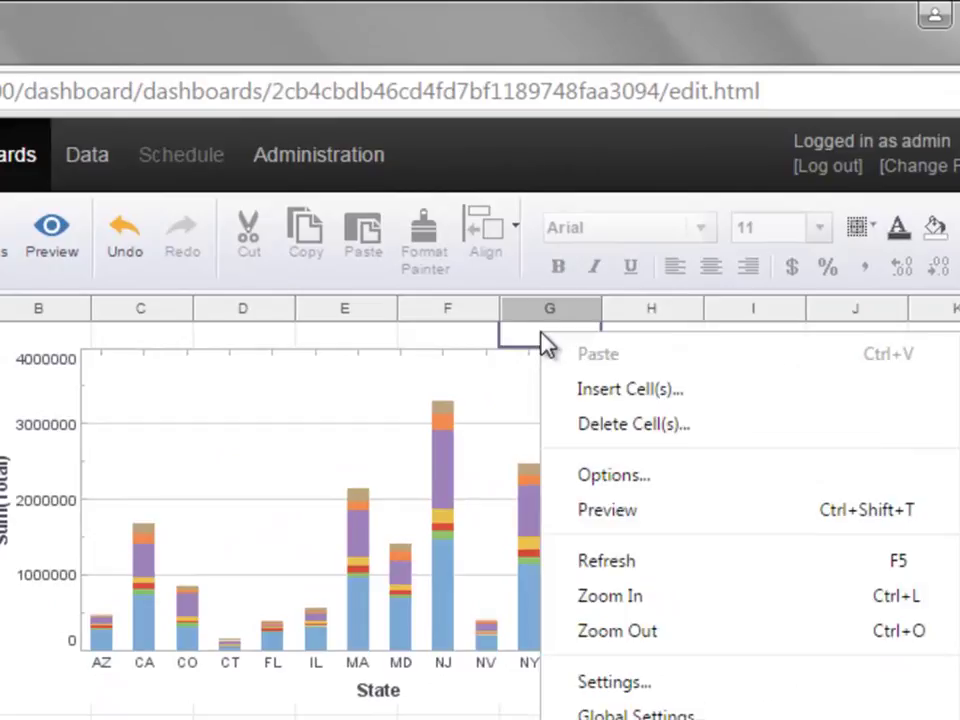
left_click(680, 578)
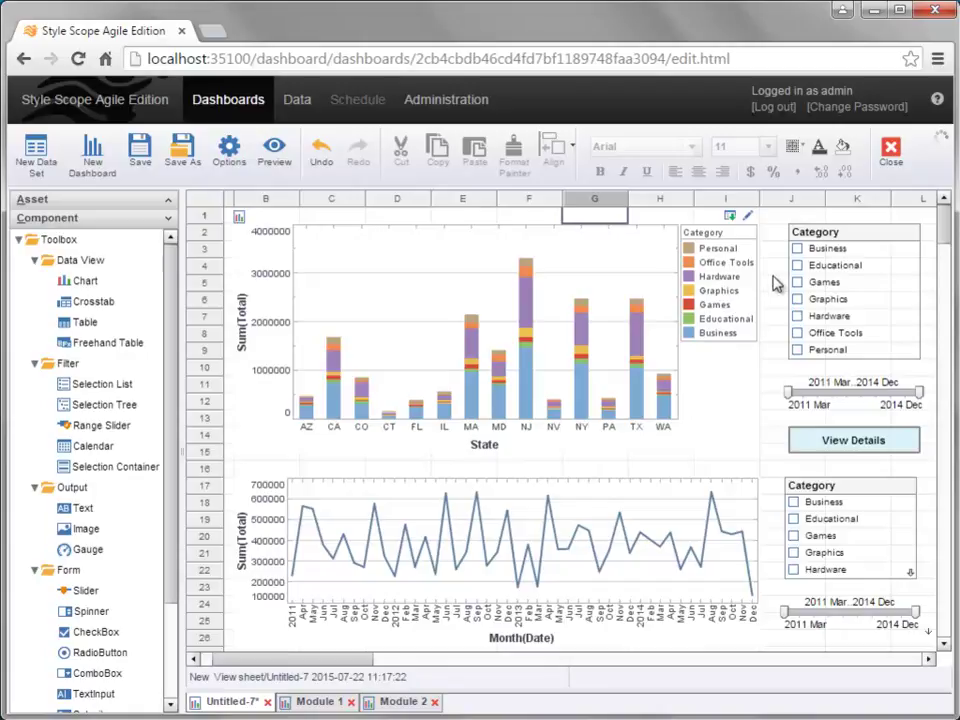
Step: Select Business, Games and Educational in the Category filter of the embedded Module 1
left_click(797, 249)
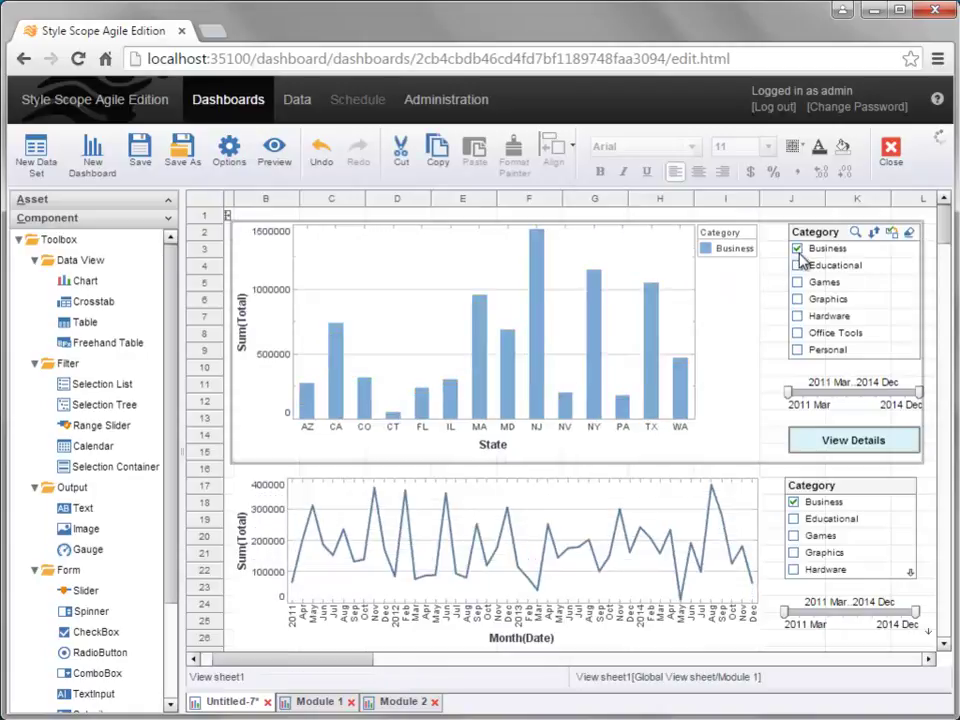
left_click(797, 282)
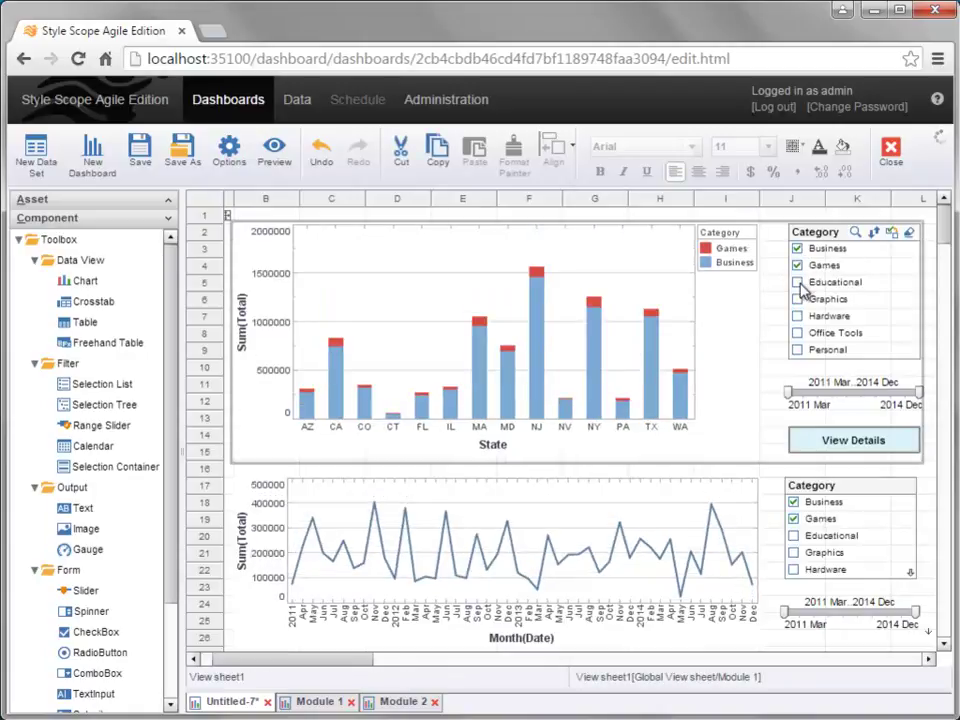
left_click(797, 282)
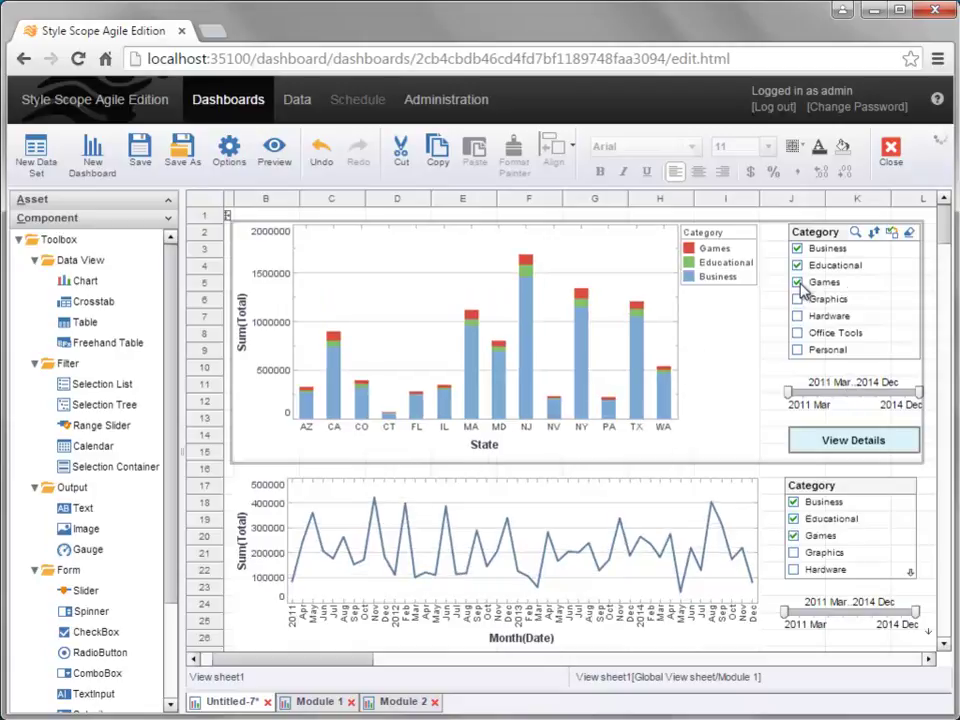
Step: Start Module 1's date range at 2013 Jun, and shift Module 2's date range to 2011 May through 2012 Nov
left_click_drag(789, 393, 870, 393)
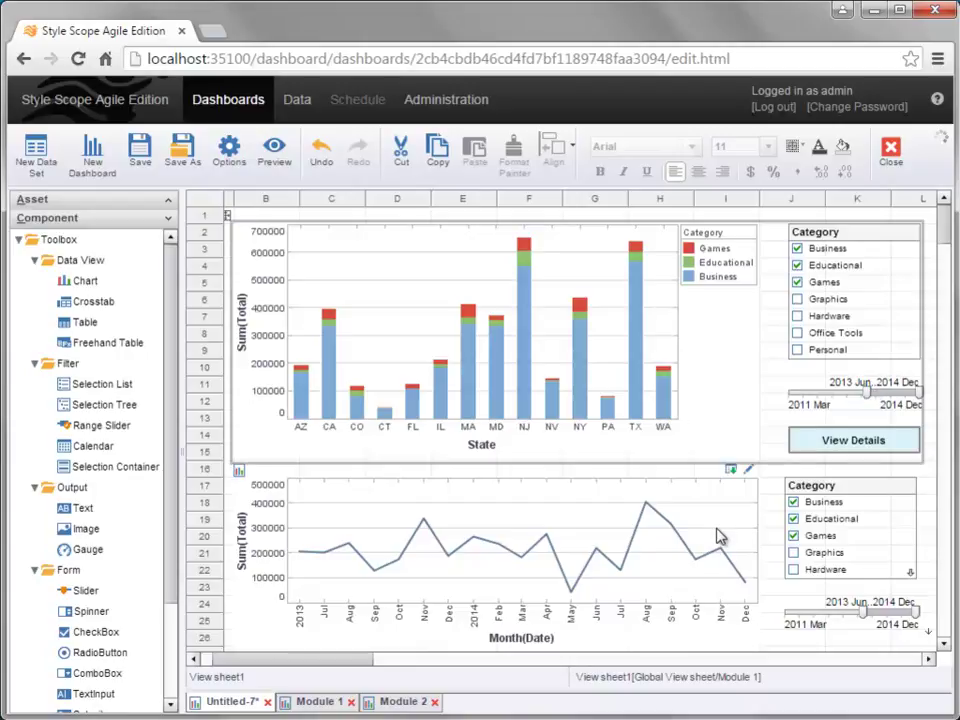
left_click_drag(868, 614, 815, 622)
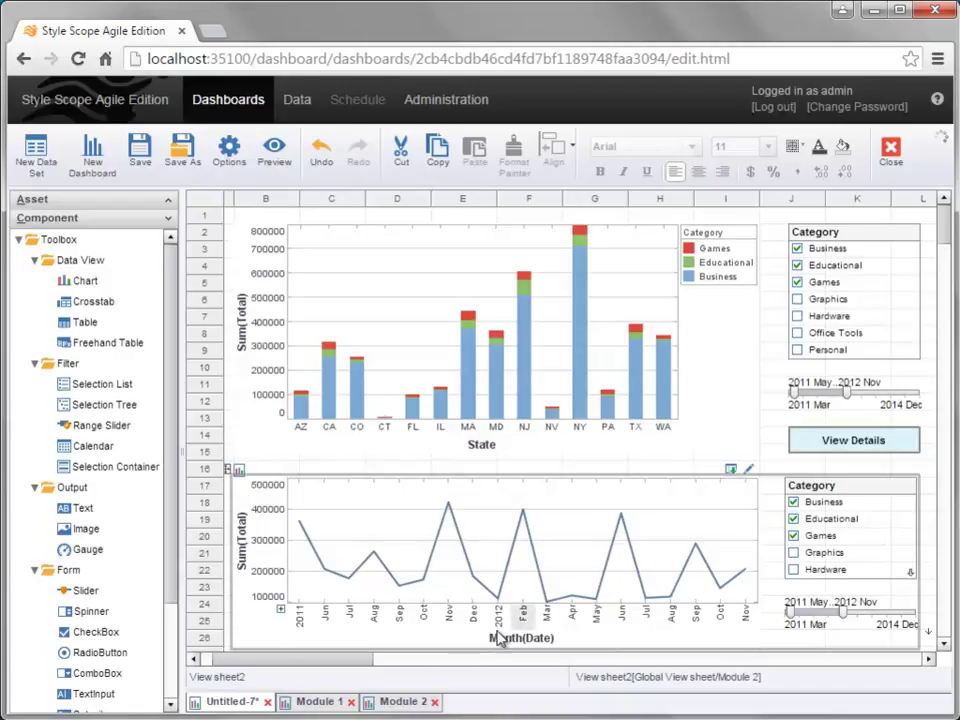
Step: In Module 2, turn off Visible in External View sheets for the Category selection list
left_click(395, 706)
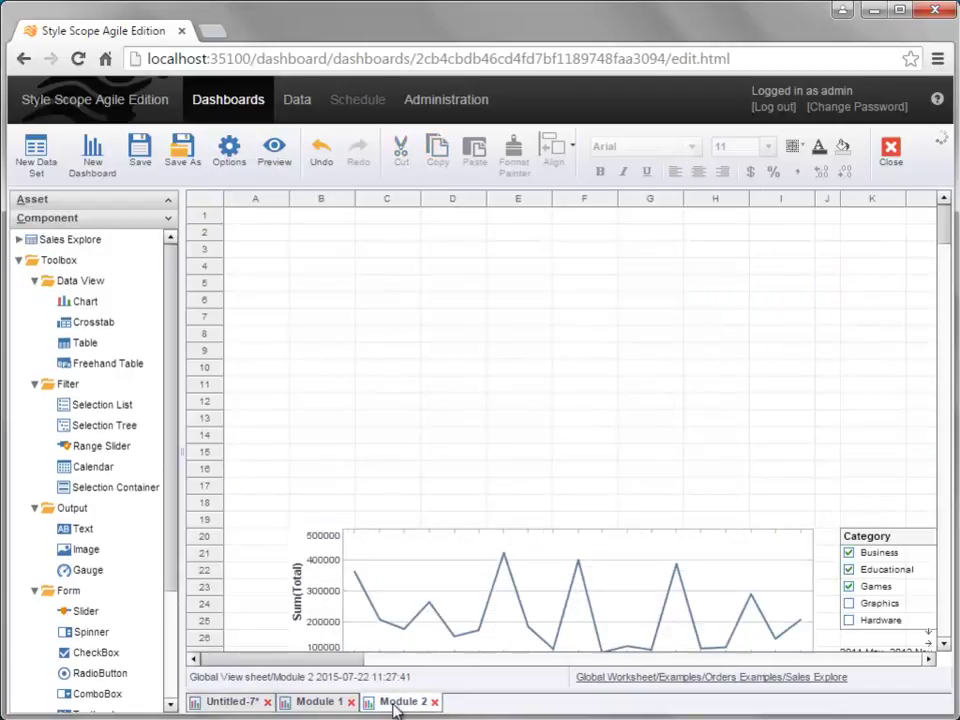
left_click_drag(949, 231, 948, 248)
left_click_drag(343, 660, 381, 647)
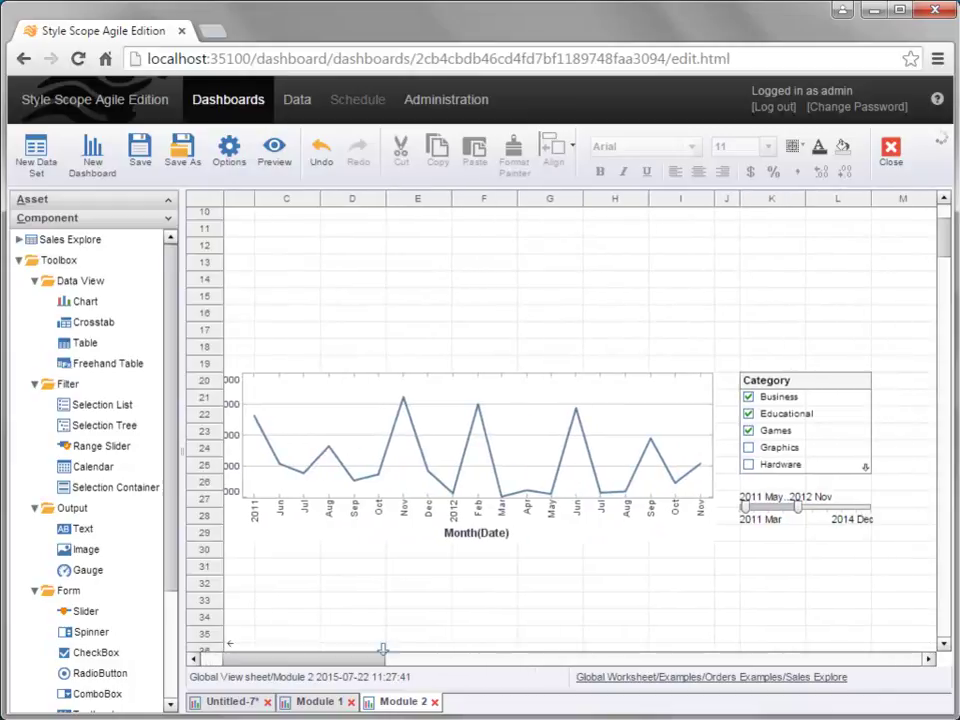
left_click(783, 385)
right_click(784, 387)
left_click(810, 394)
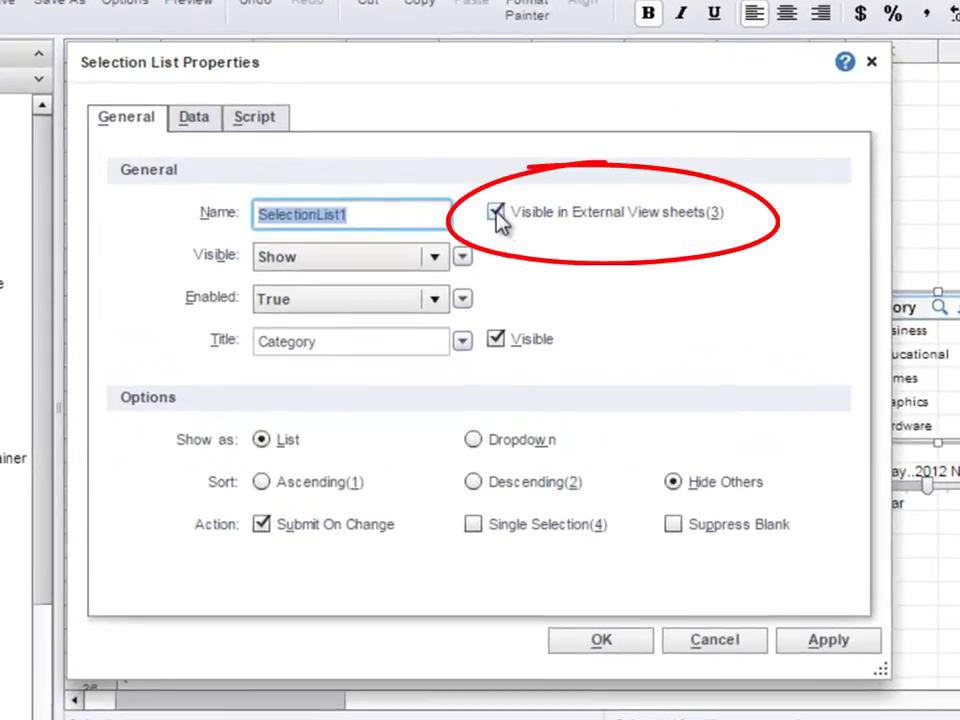
left_click(499, 212)
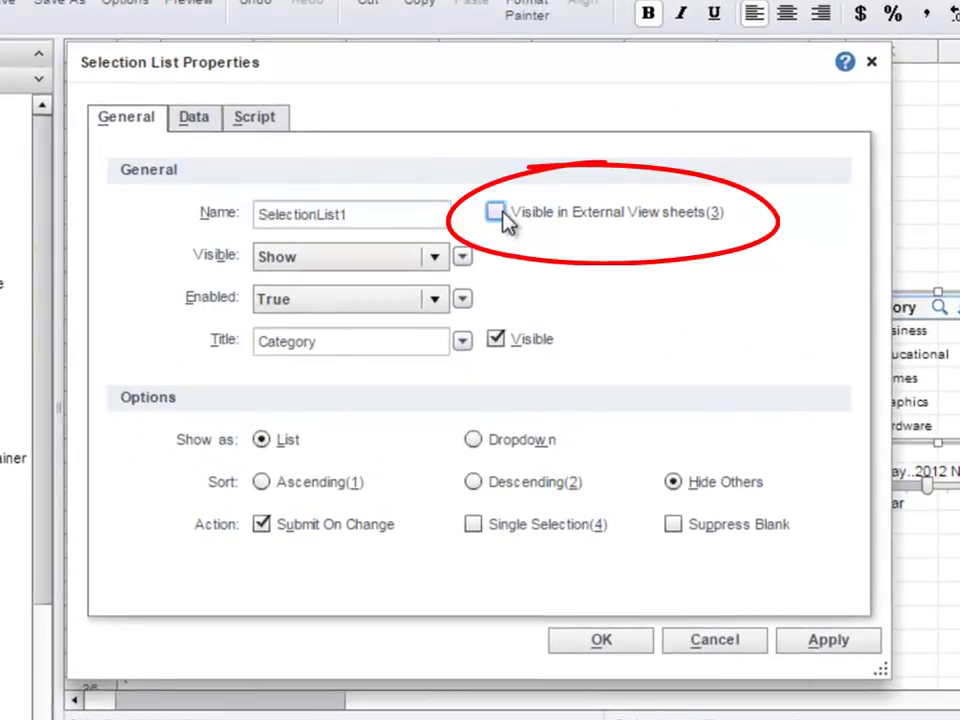
left_click(636, 643)
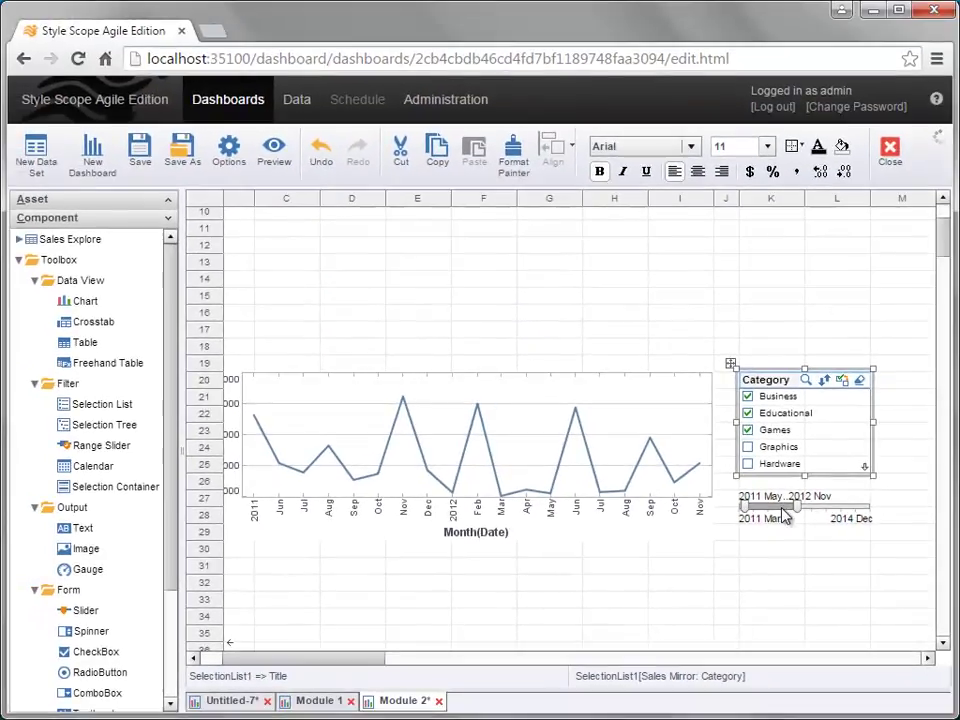
Step: Turn off Visible in External View sheets for Module 2's date range slider and save the dashboard
right_click(812, 503)
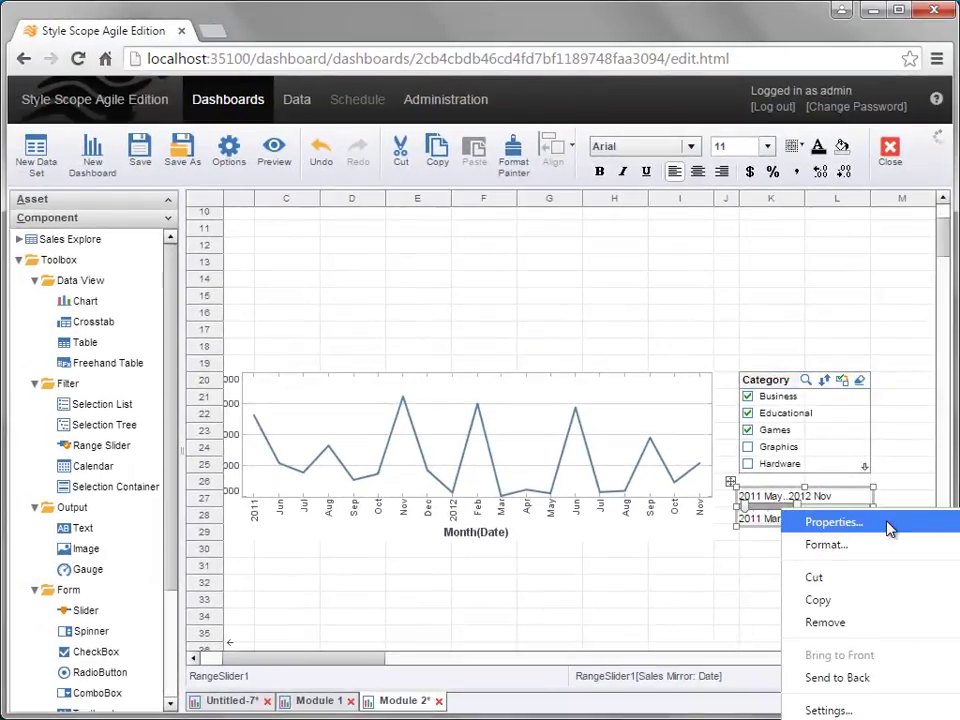
left_click(834, 522)
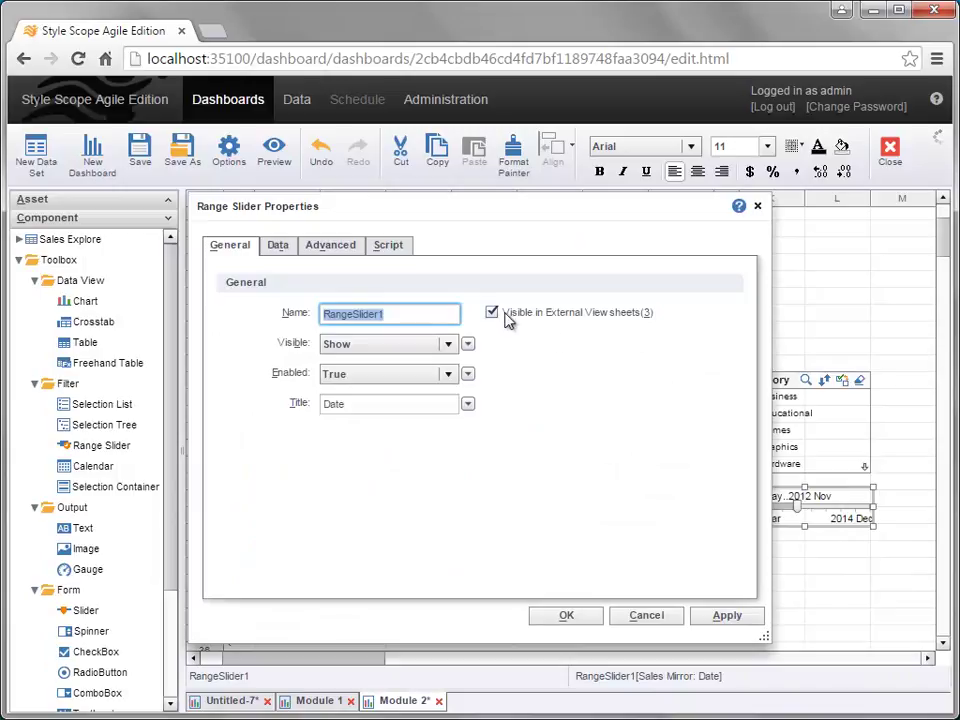
left_click(497, 317)
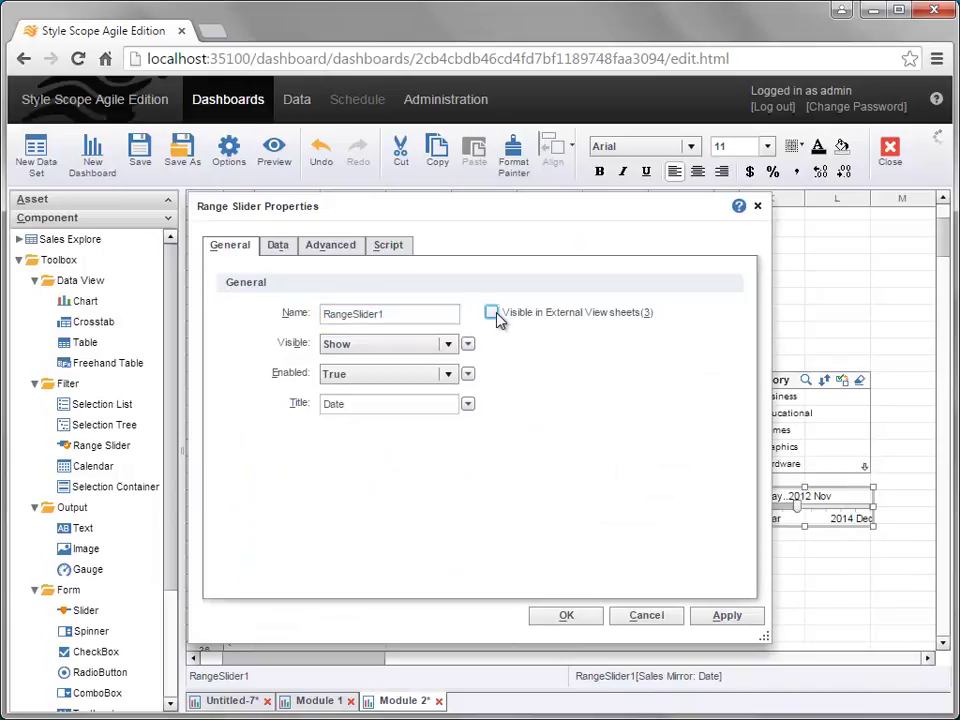
left_click(566, 616)
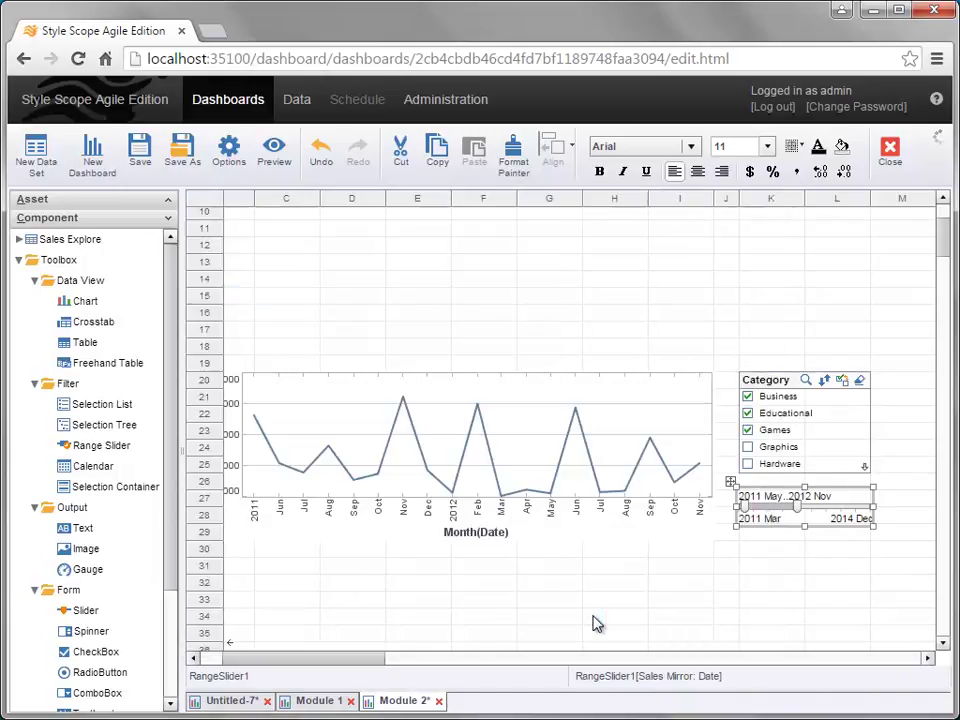
left_click(140, 155)
Step: Go back to Untitled-7 and refresh it to apply Module 2's hidden filters
left_click(238, 701)
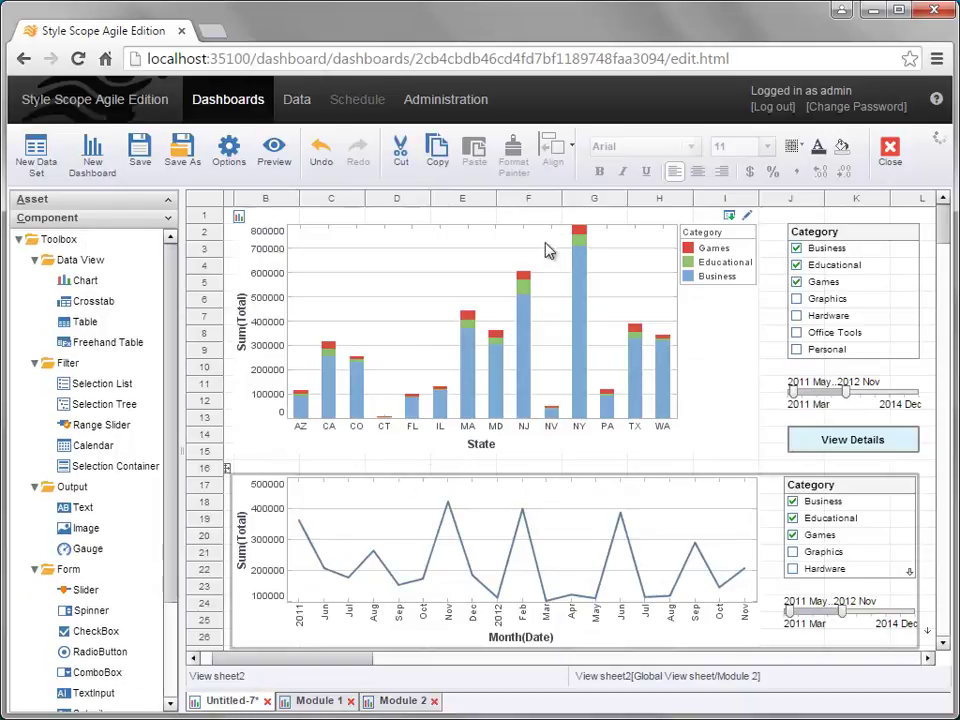
right_click(583, 222)
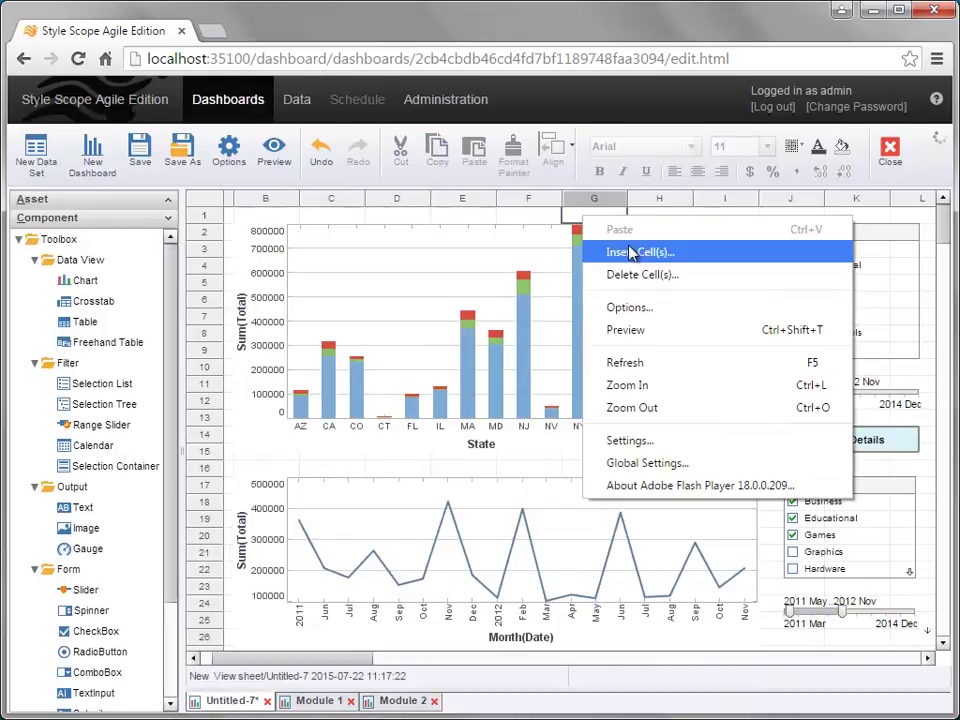
left_click(673, 372)
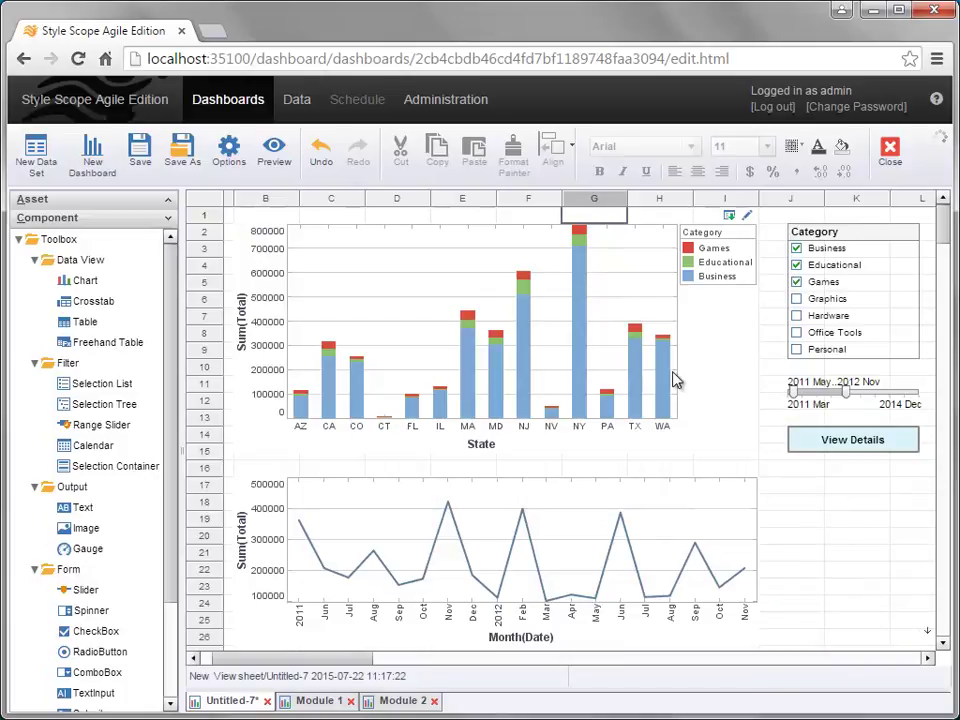
Step: Add Hardware and Personal to the Category selection and shift the date range to 2012 Nov through 2014 May
left_click(796, 316)
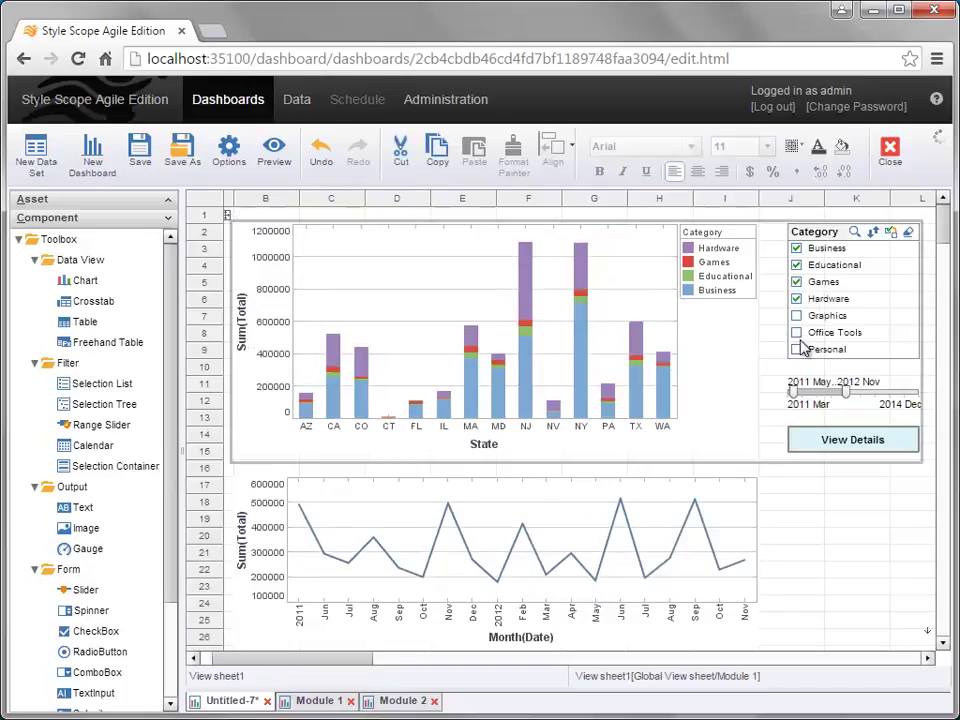
left_click(797, 350)
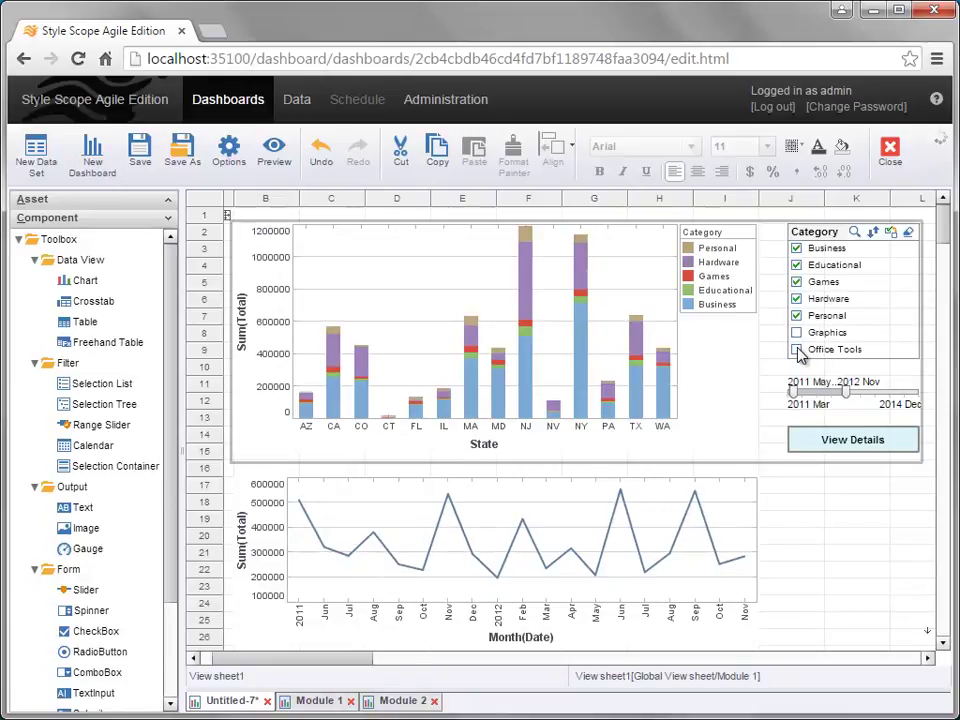
left_click_drag(820, 396, 873, 400)
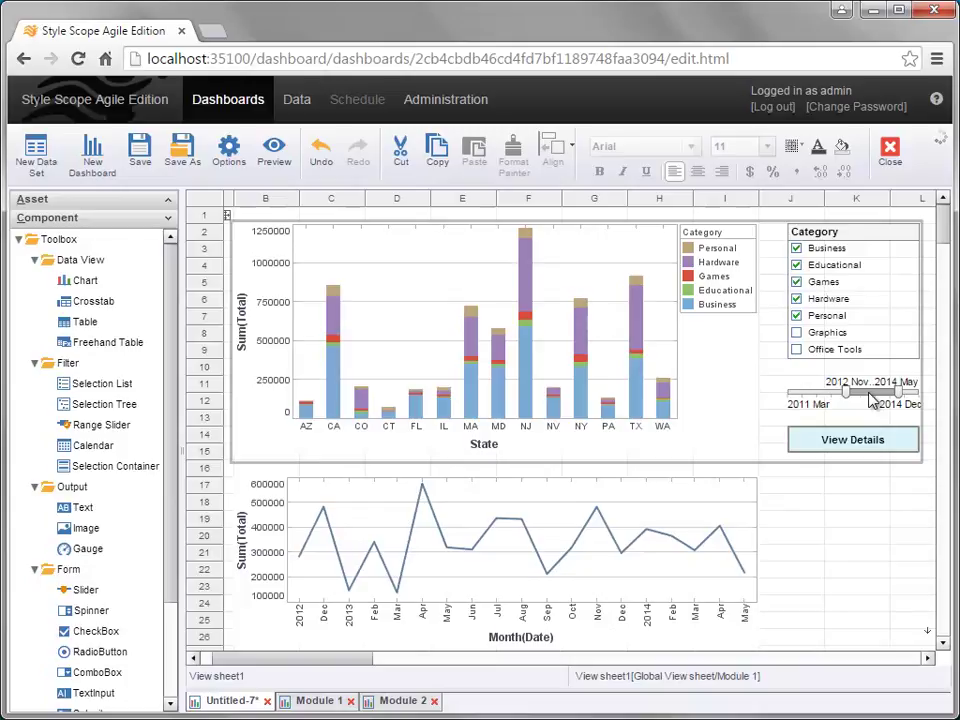
left_click(913, 499)
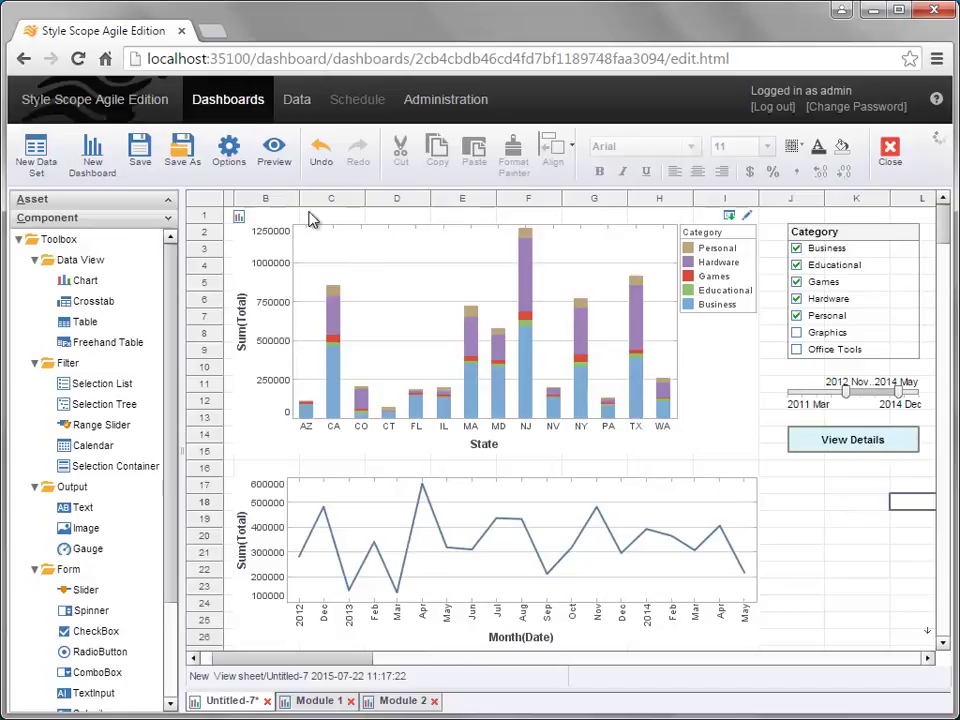
Step: Preview Untitled-7, open its details view, look through the Sales Mirror table's rows, and close the Detail Dashboard
left_click(275, 148)
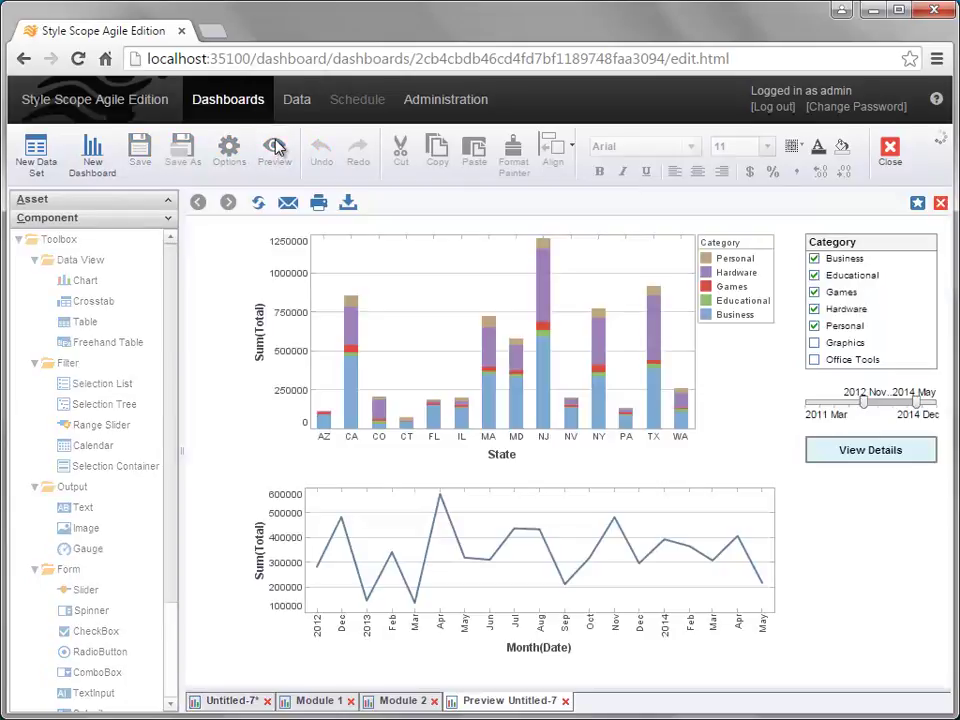
left_click(895, 462)
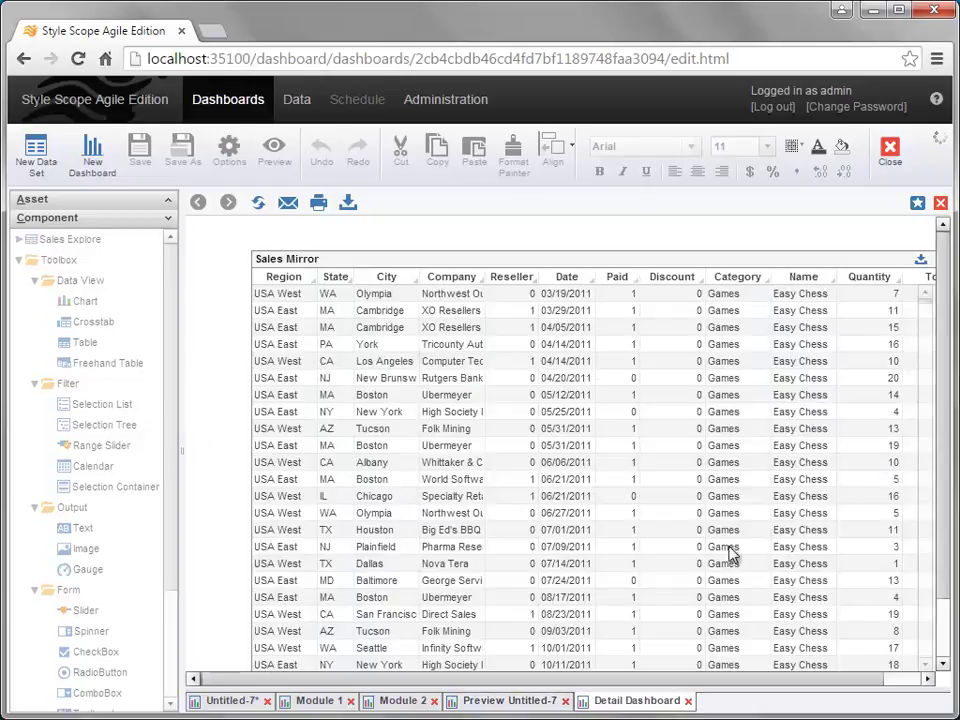
left_click_drag(495, 681, 542, 684)
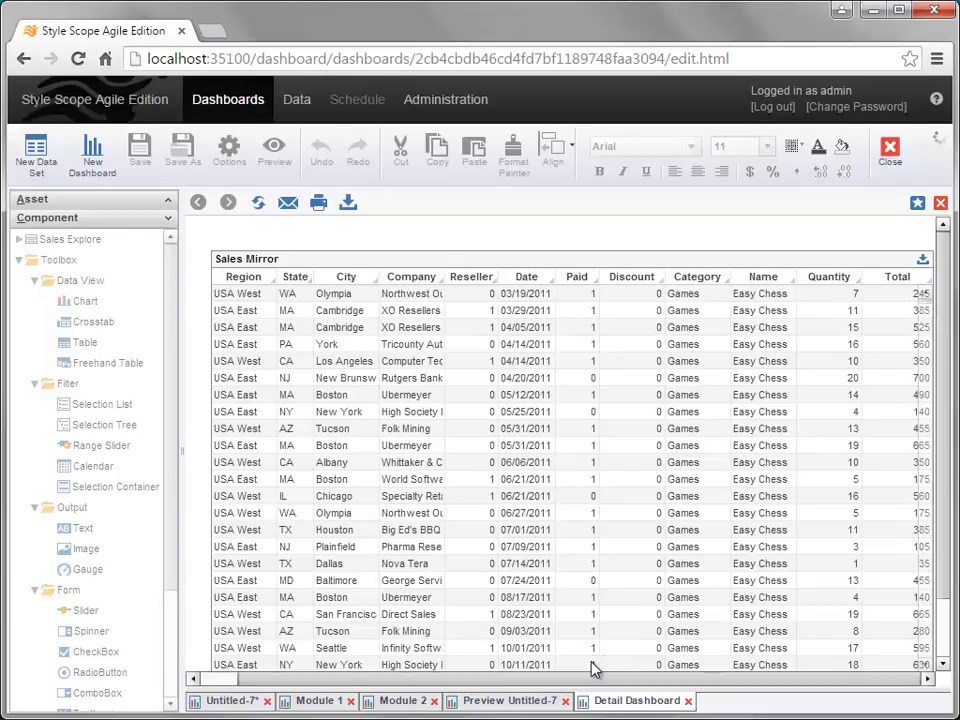
mouse_move(930, 307)
left_click_drag(930, 307, 938, 455)
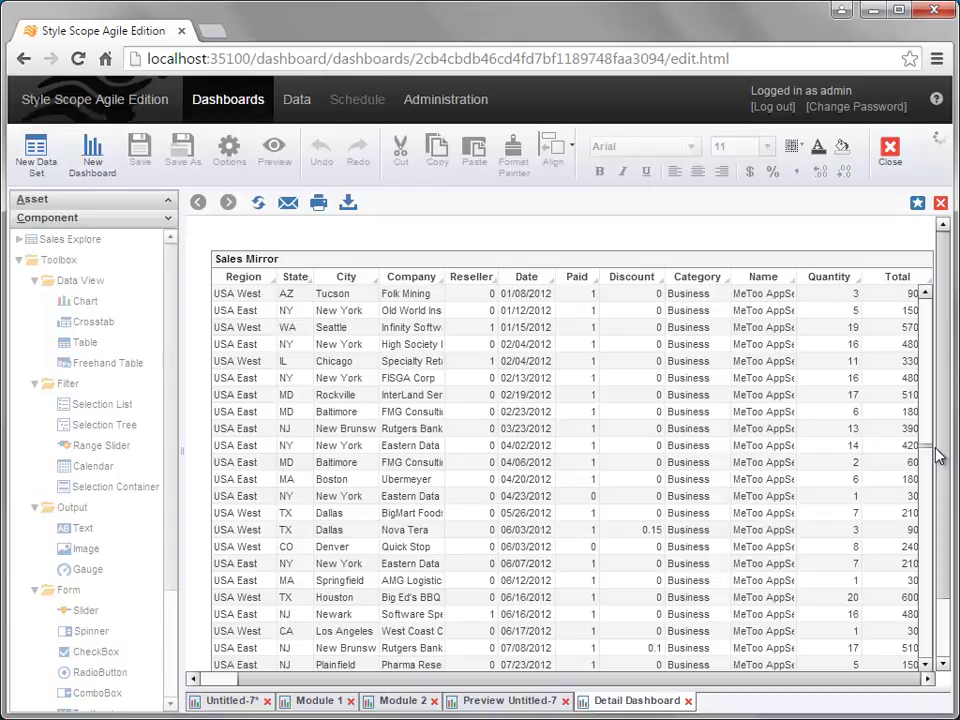
left_click(689, 701)
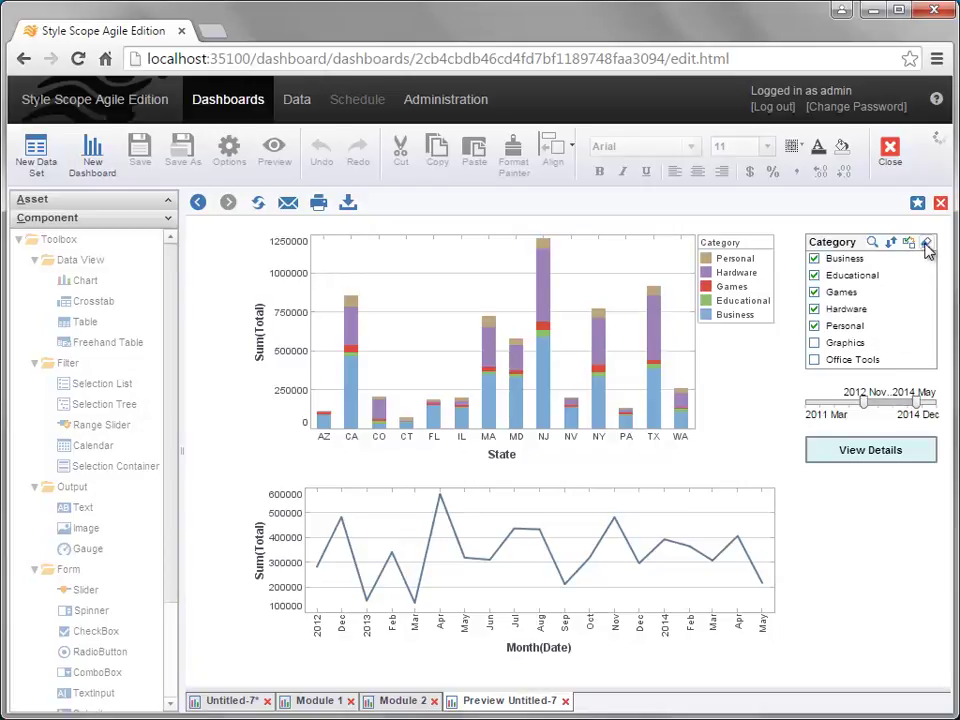
Step: In the preview, clear the Category filter, select only Office Tools, and move the date range's start to 2014 Jul
left_click(926, 244)
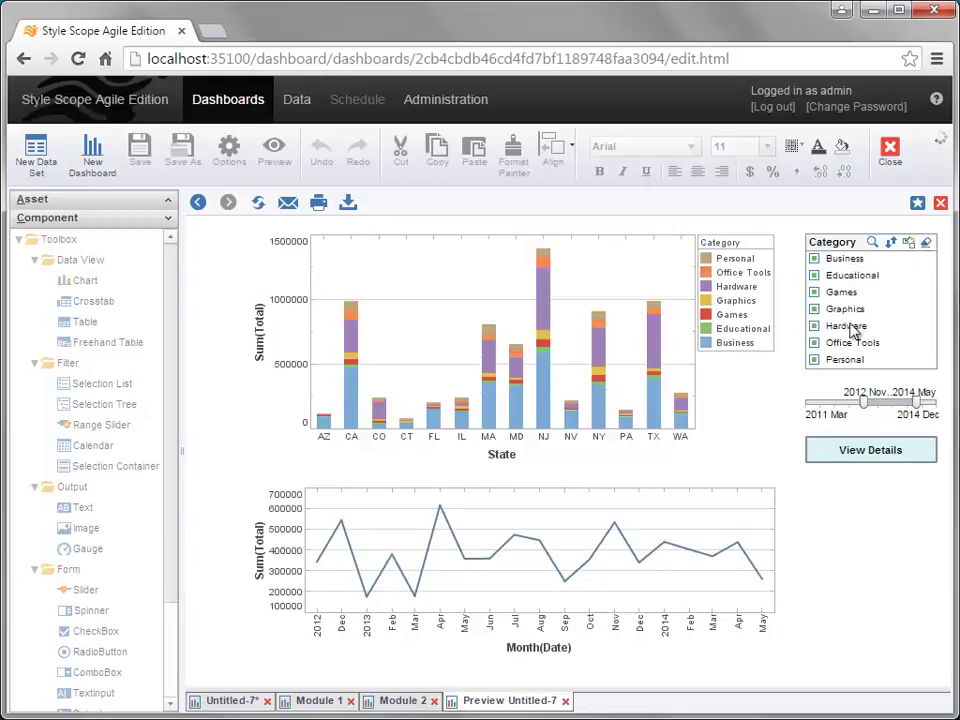
left_click(815, 344)
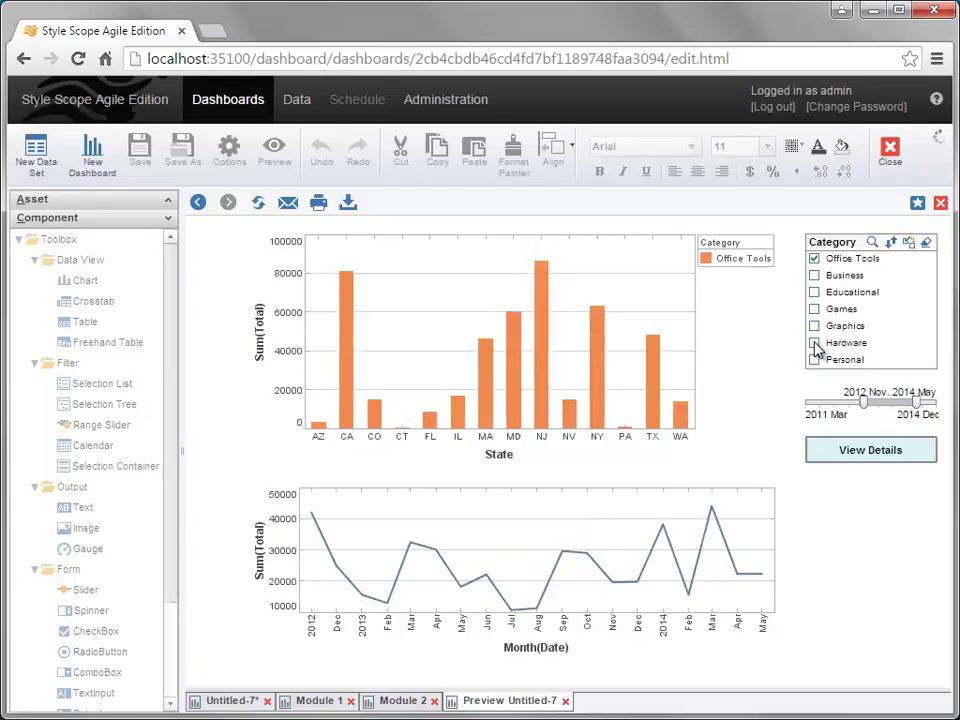
left_click_drag(863, 405, 924, 415)
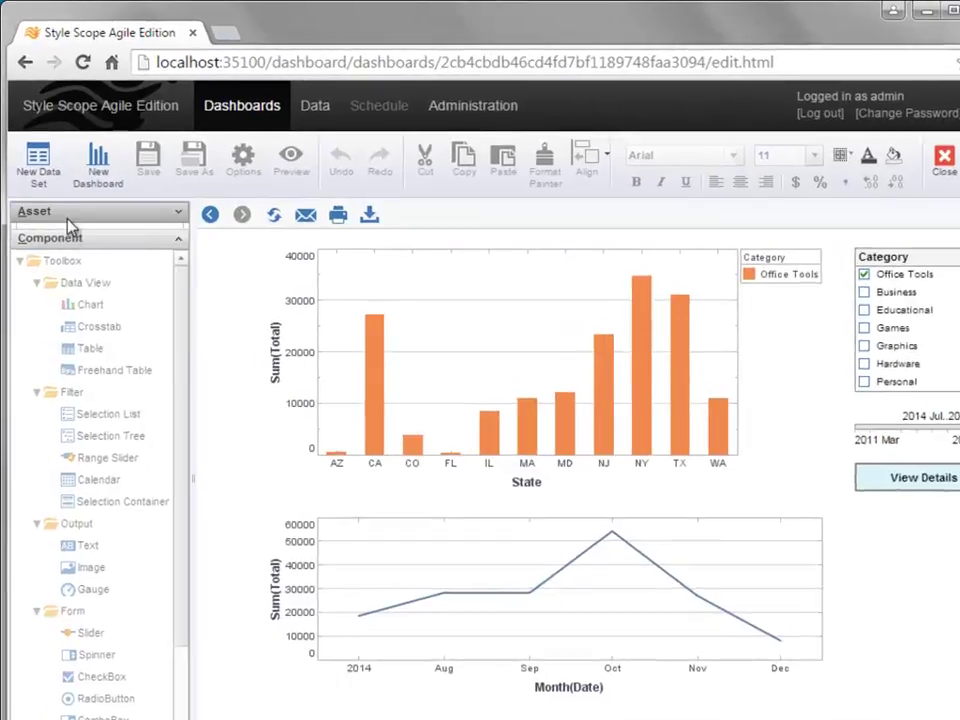
Step: Open the Detail Dashboard for editing and add Sales Mirror's Category and Date as filters side by side below the table
left_click(67, 216)
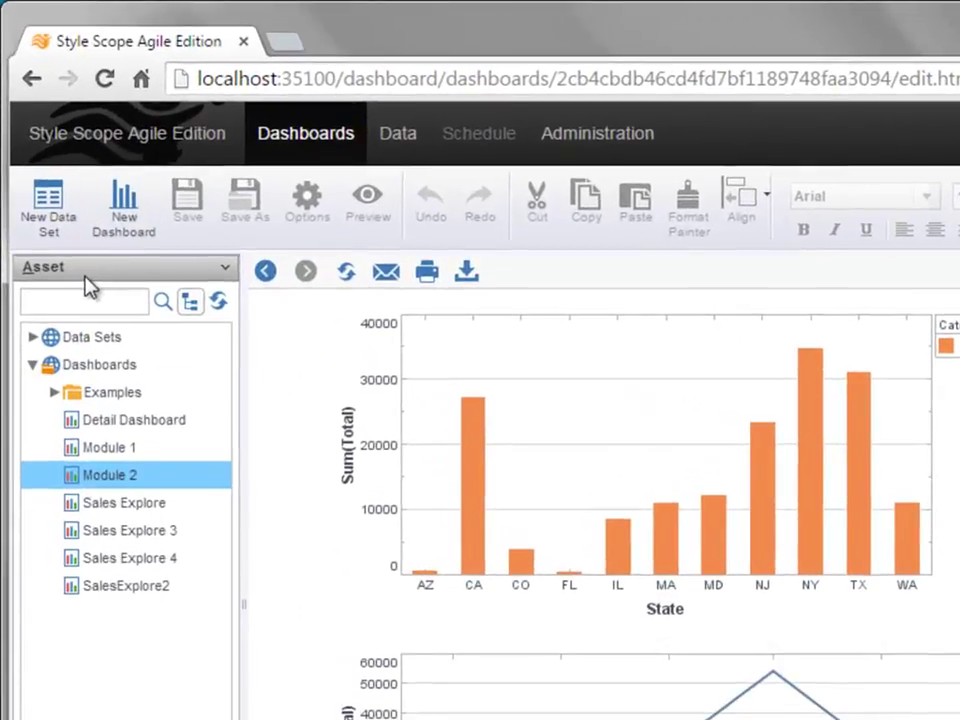
double_click(88, 425)
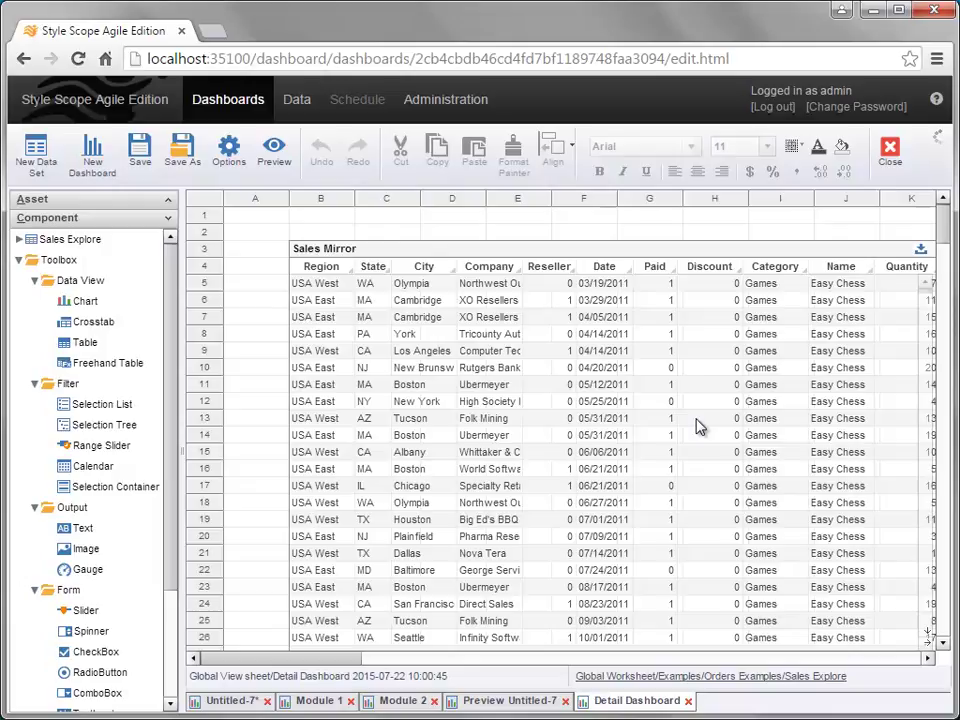
left_click_drag(940, 230, 943, 268)
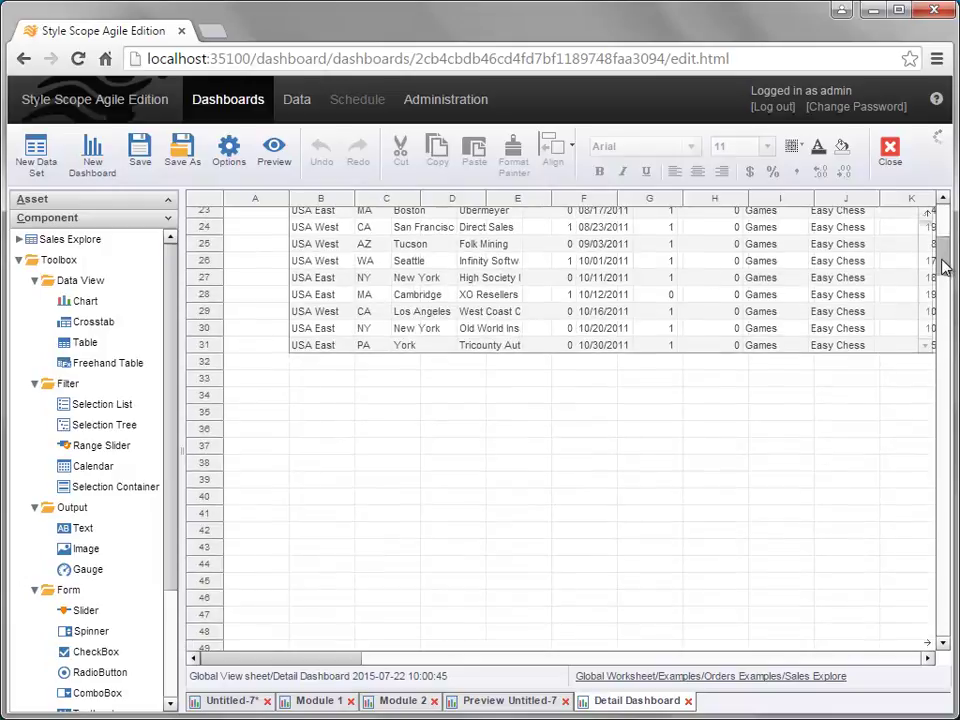
left_click(18, 239)
left_click(35, 260)
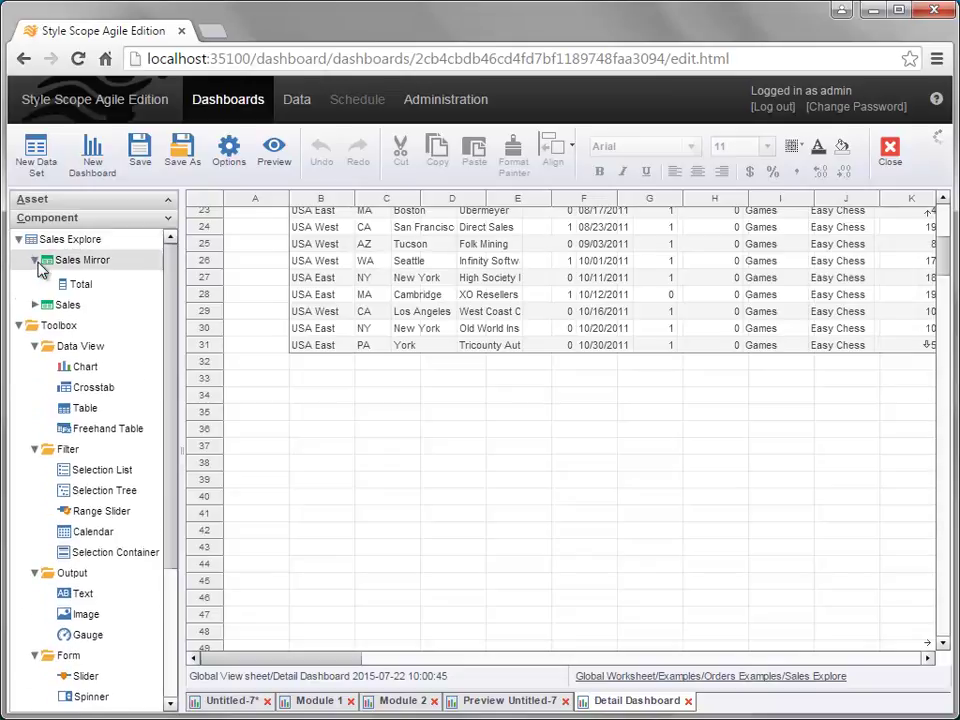
left_click_drag(85, 280, 322, 388)
left_click_drag(392, 424, 424, 422)
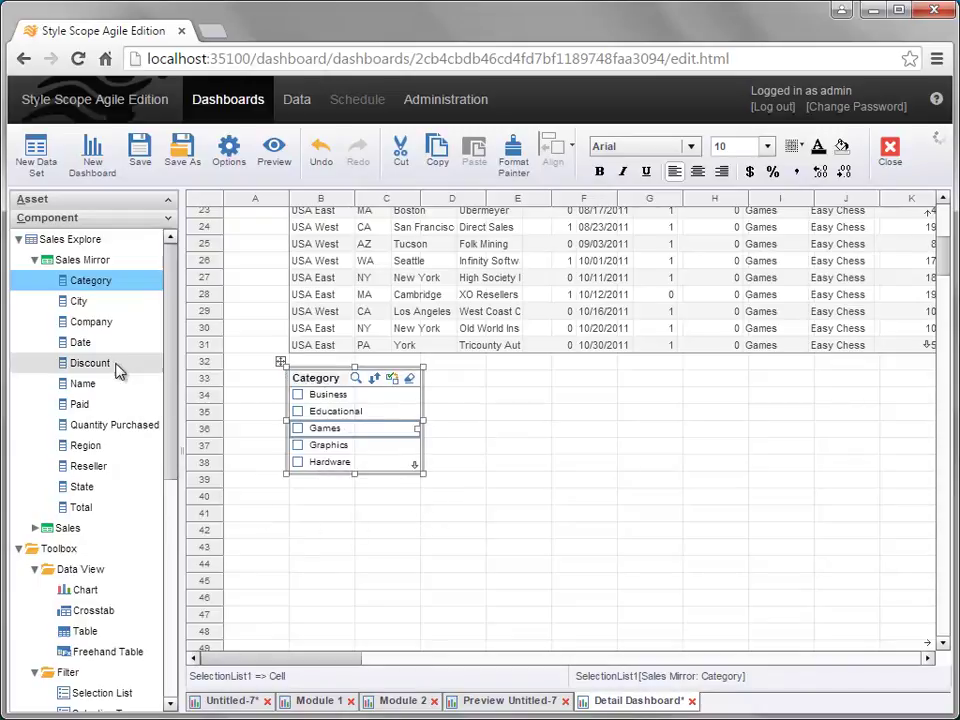
left_click_drag(90, 343, 488, 380)
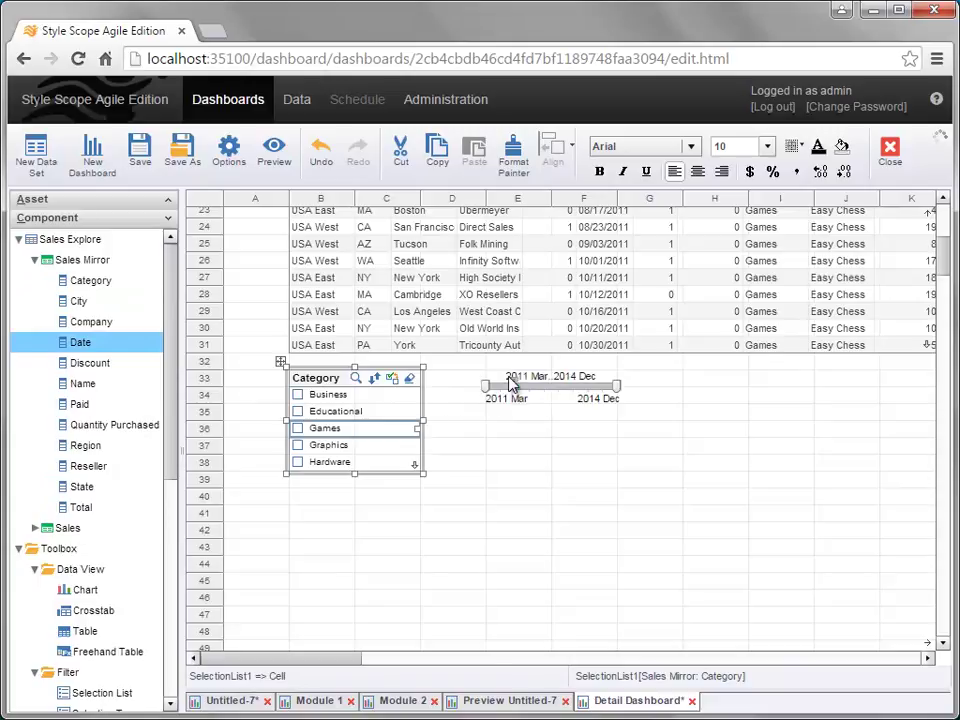
Step: Test the new filters by selecting Educational and moving the date range's start to 2014 Jun
left_click(298, 412)
left_click_drag(485, 386, 600, 387)
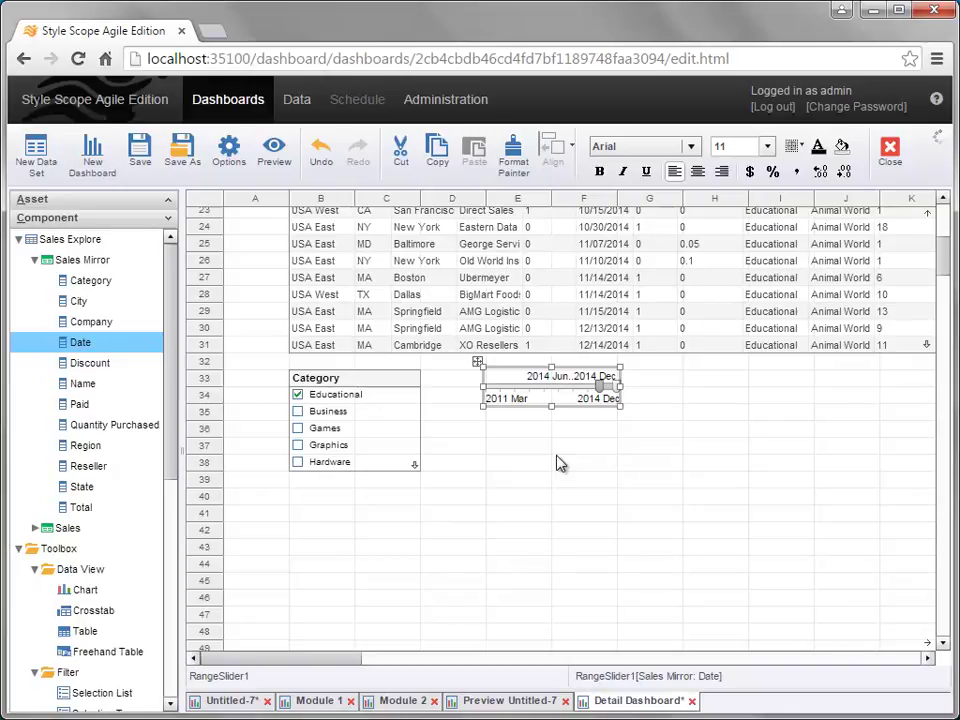
Step: In the Detail Dashboard's options, share the RangeSlider1 filter with the ID DateSelector
left_click(238, 160)
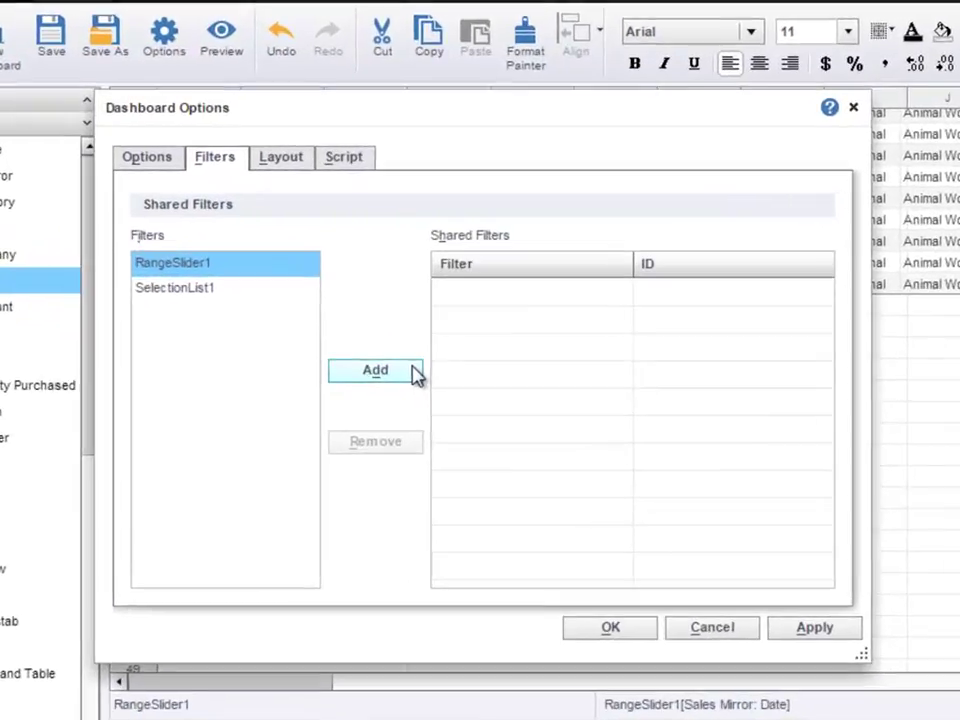
left_click(428, 414)
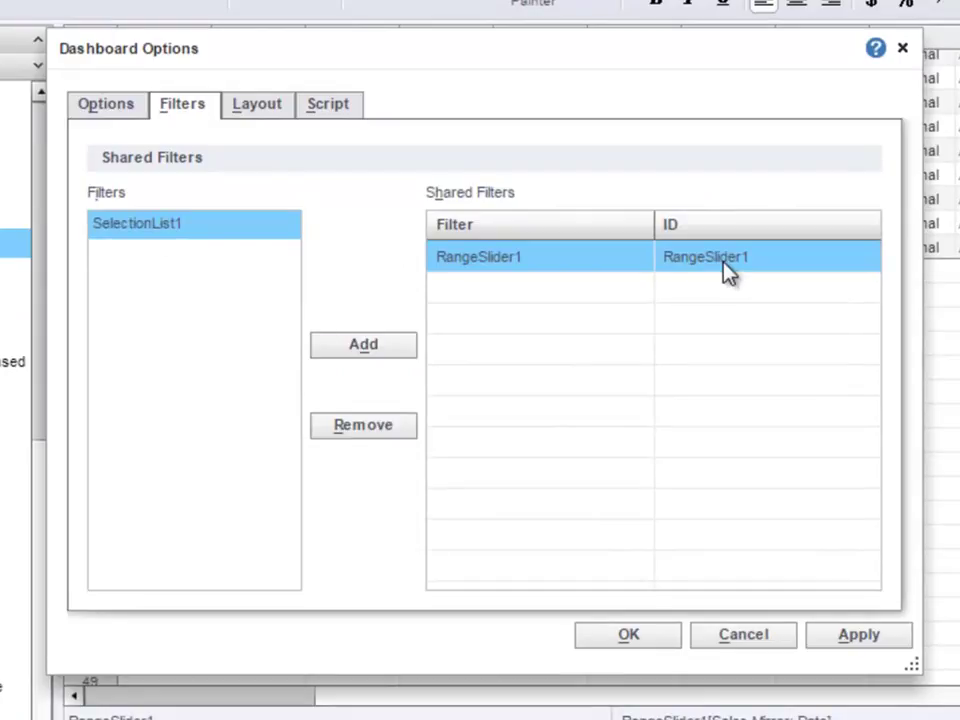
double_click(669, 259)
type("DateSelector")
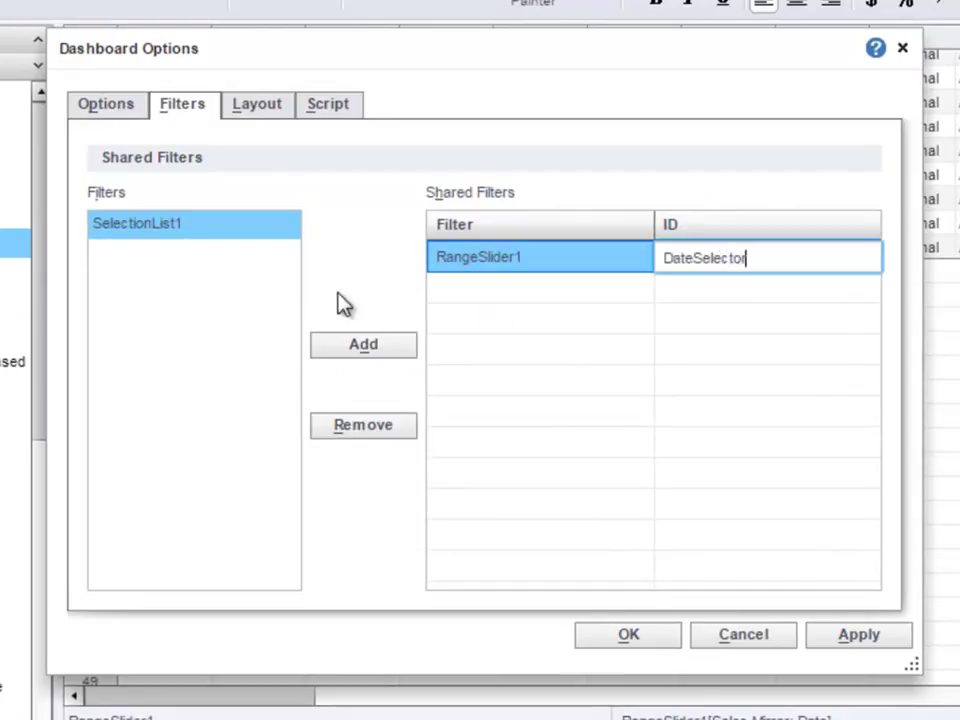
Step: Share the SelectionList1 filter with the ID CategorySelector and apply the dashboard options
left_click(224, 229)
left_click(363, 344)
double_click(715, 289)
type("Category")
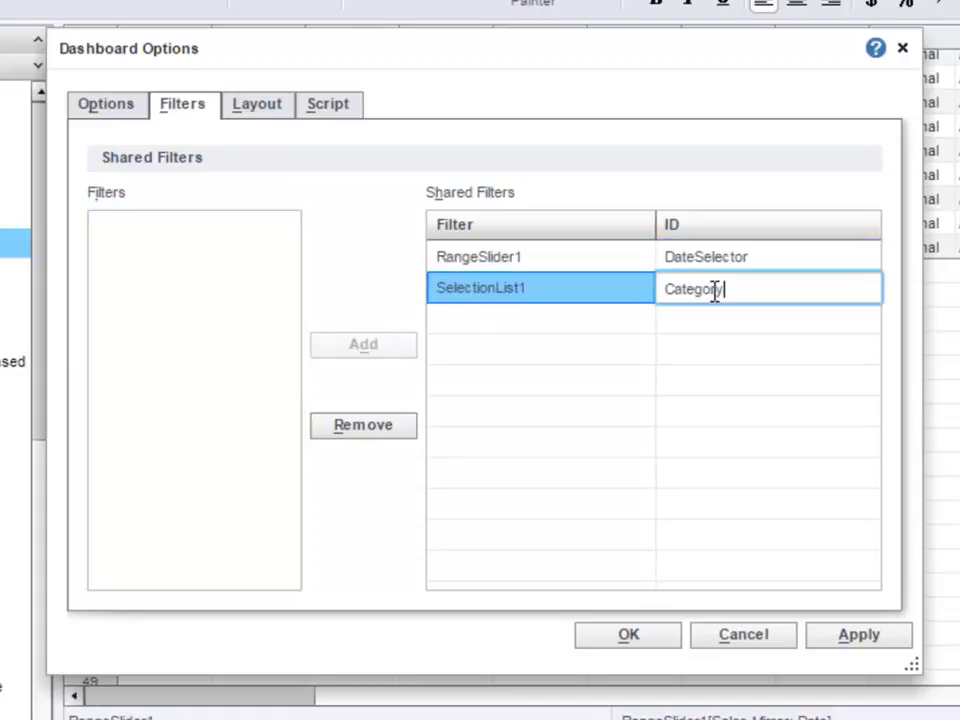
type("Selector")
key("Return")
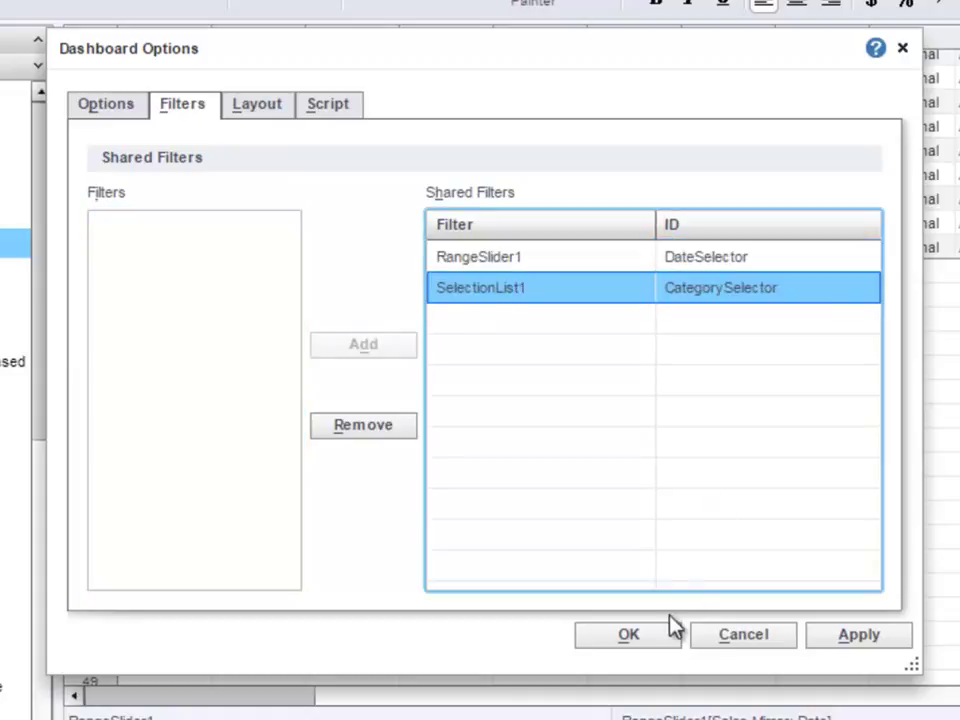
left_click(628, 635)
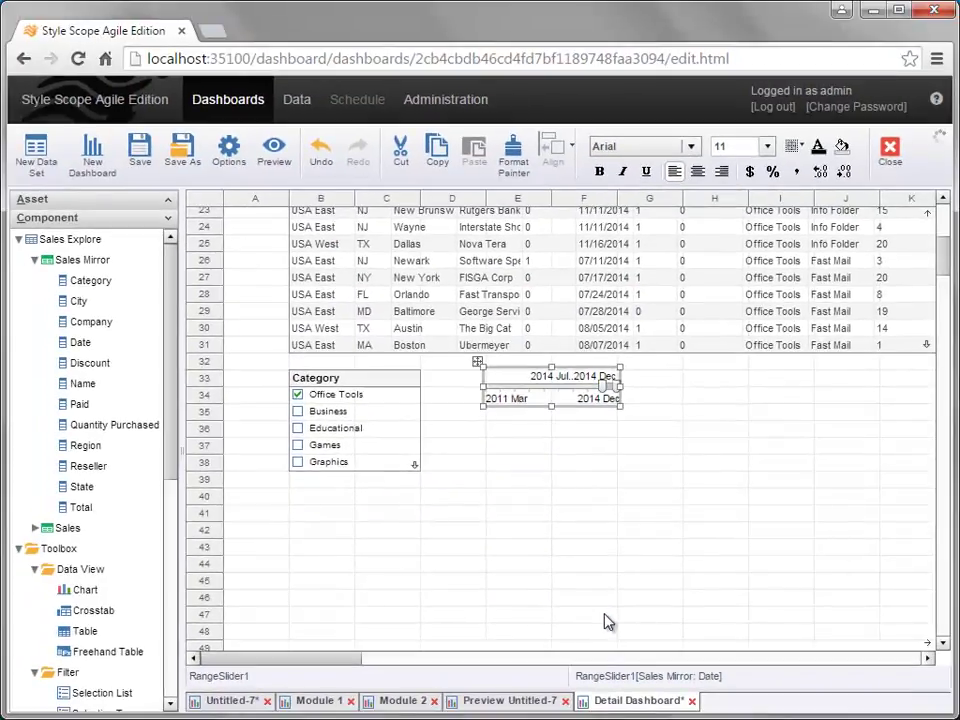
Step: Set the Category selection list's visibility to Hide in its properties
left_click(336, 384)
right_click(336, 384)
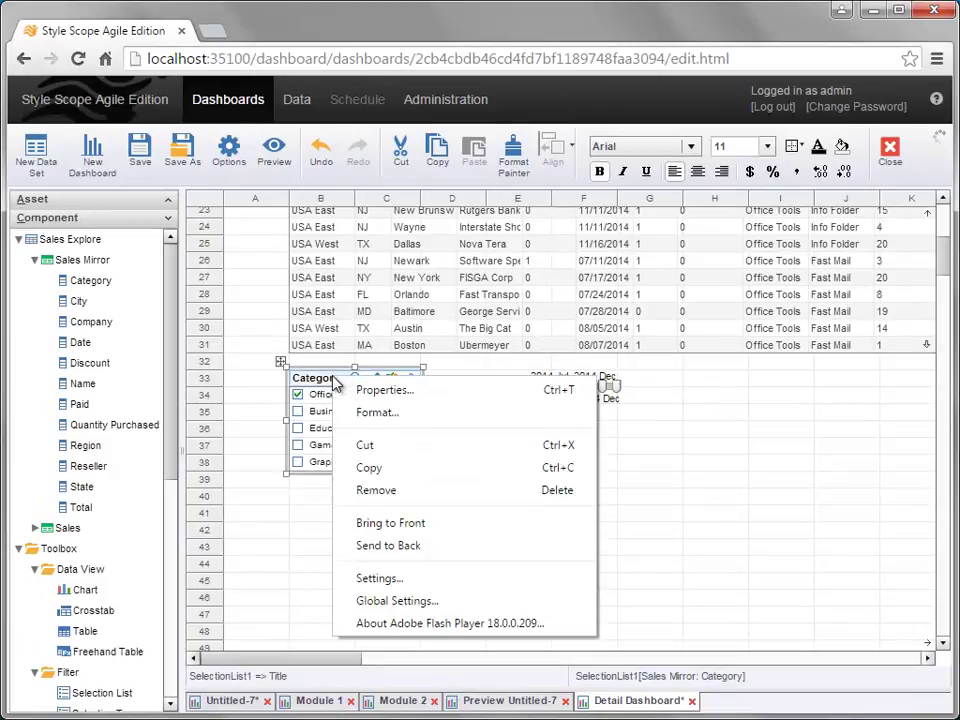
left_click(444, 388)
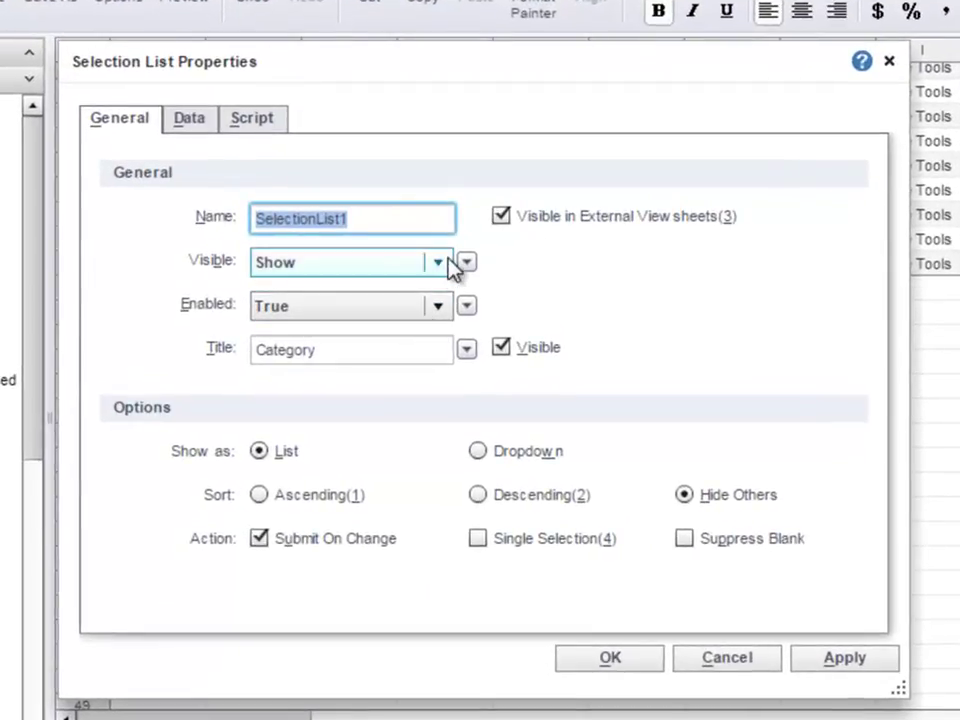
left_click(450, 264)
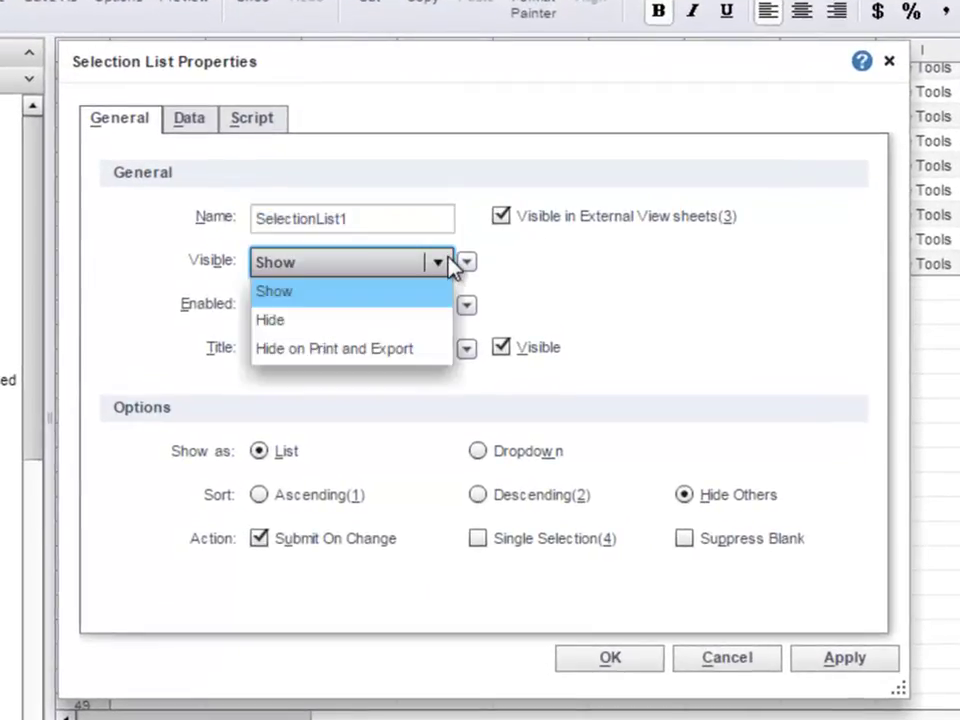
left_click(424, 318)
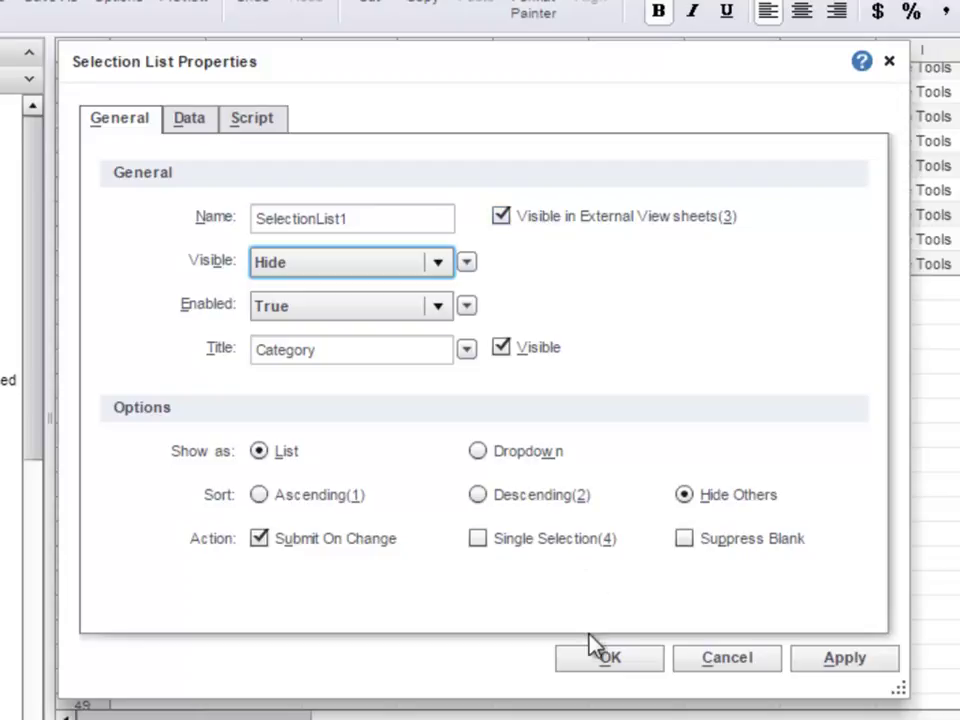
left_click(586, 664)
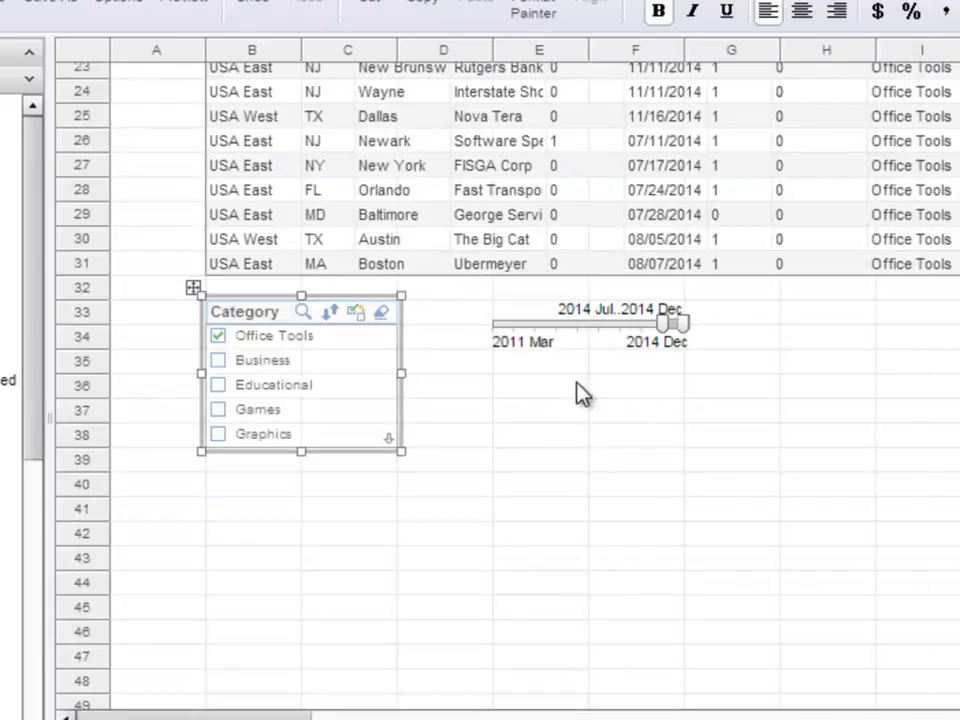
Step: Set the date range slider's visibility to Hide and save the Detail Dashboard
right_click(574, 322)
left_click(643, 347)
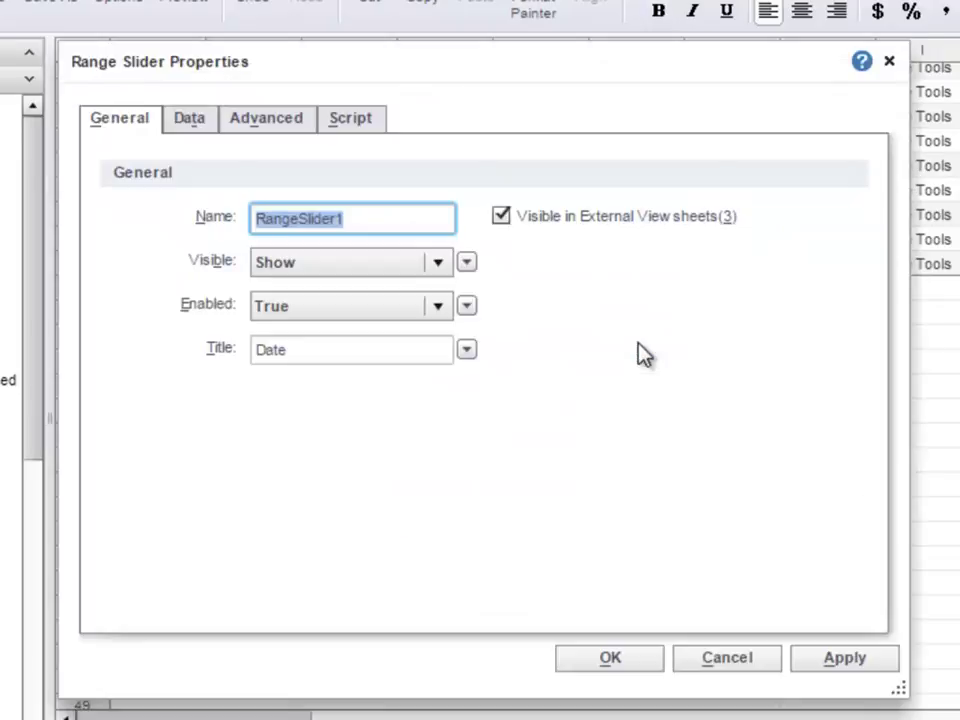
left_click(440, 264)
left_click(415, 319)
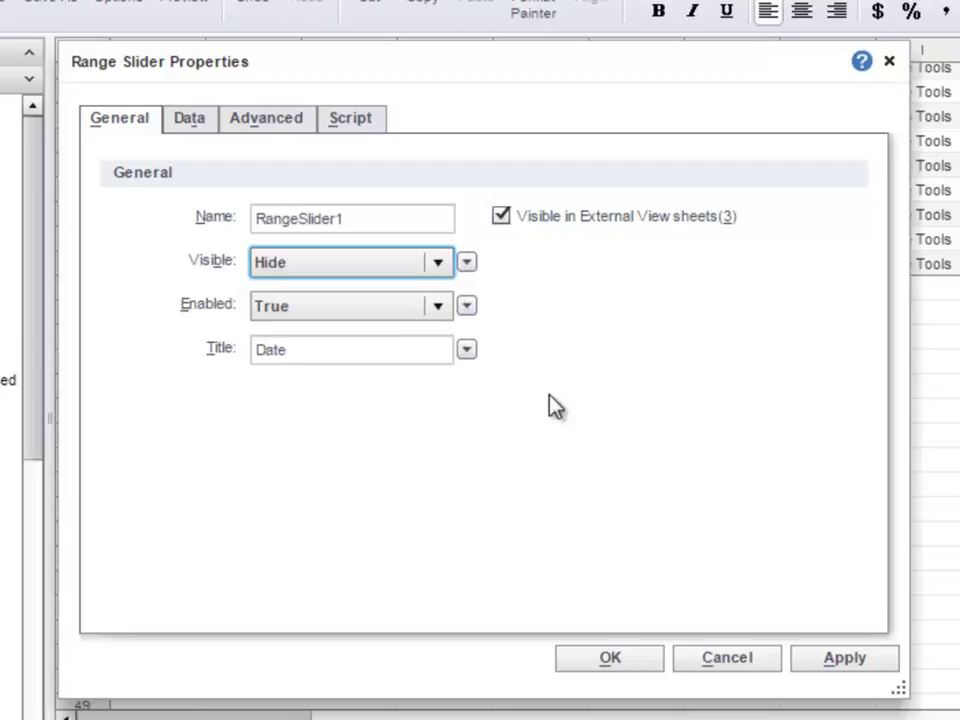
left_click(655, 668)
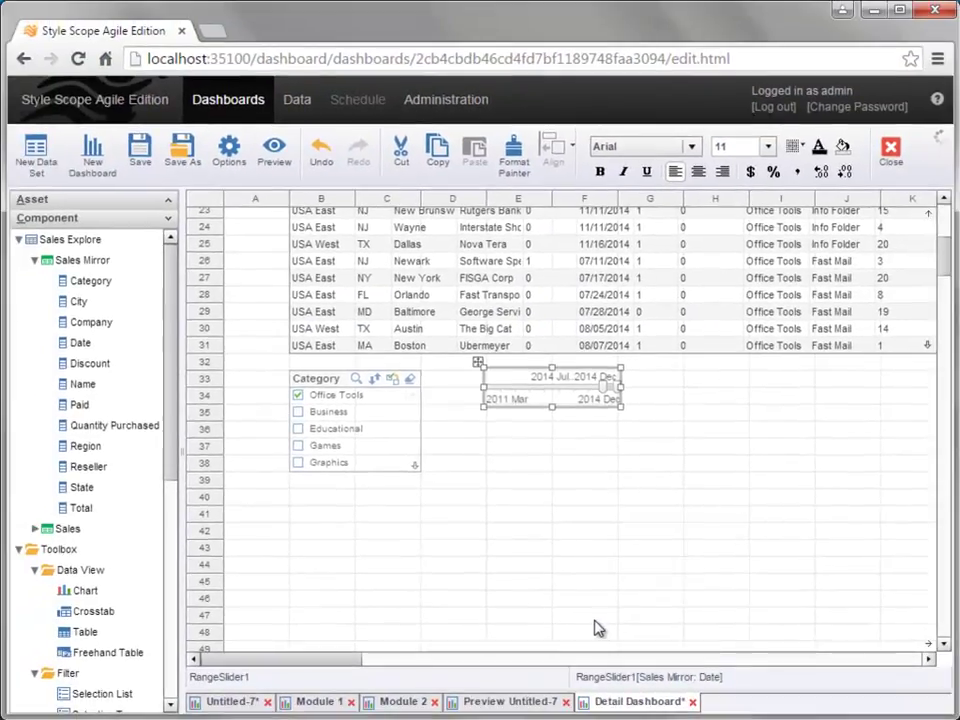
left_click(141, 150)
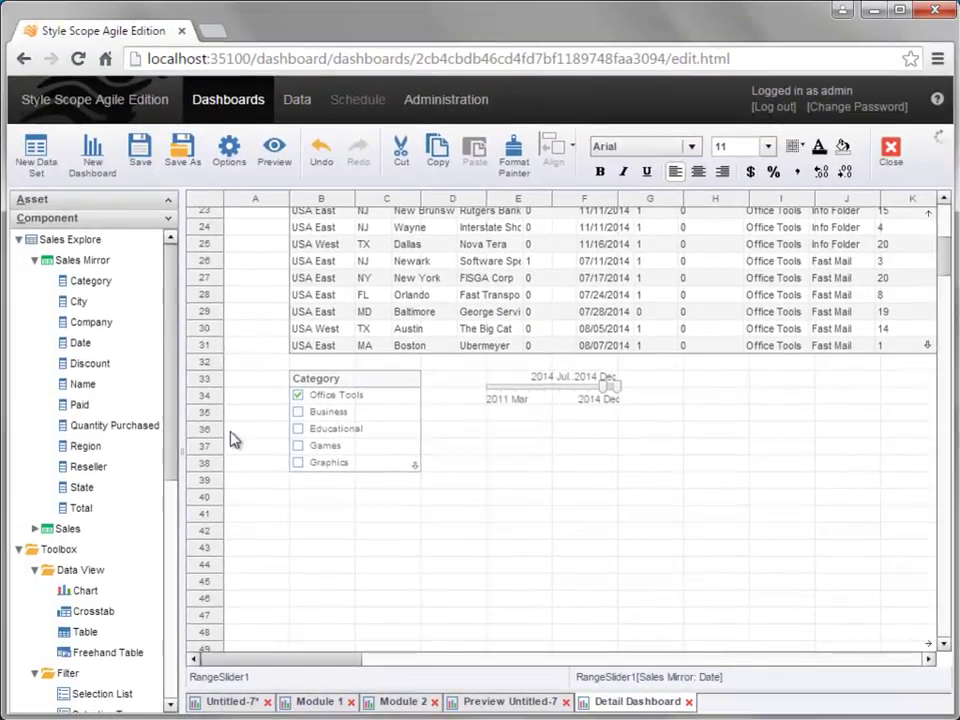
Step: Preview Untitled-7 again, open its details view, and check the Date and Category columns through the Sales Mirror table's rows
left_click(236, 702)
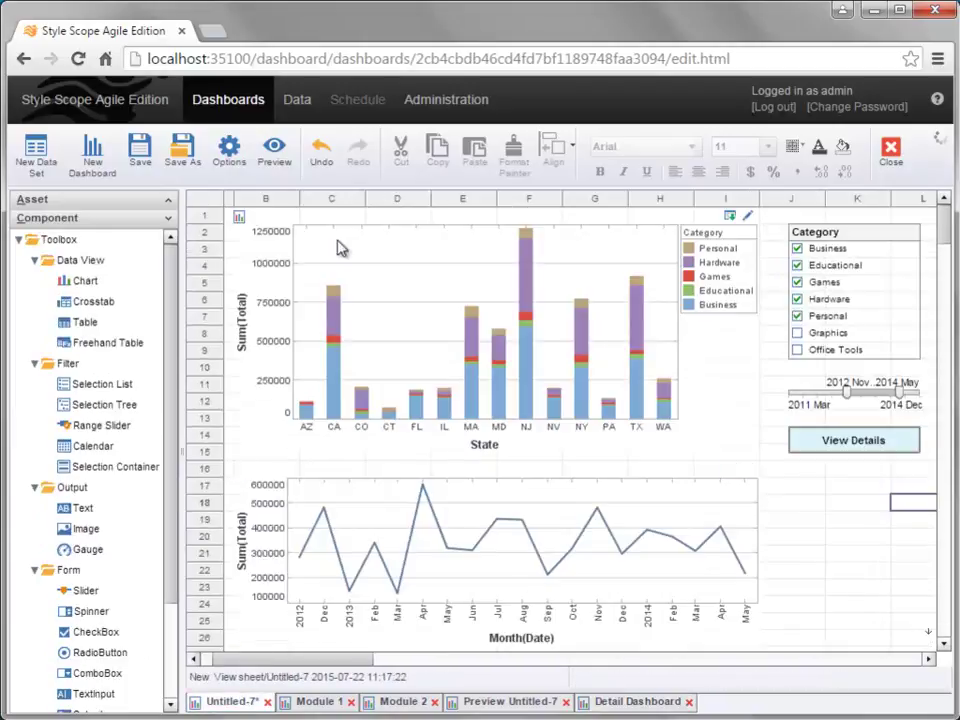
left_click(274, 152)
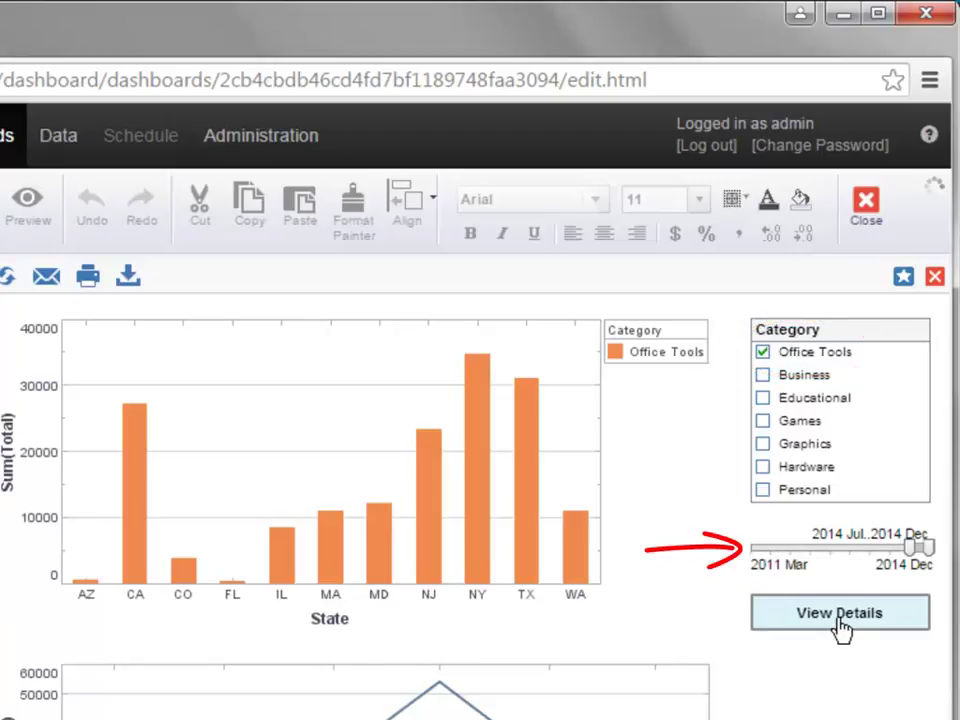
left_click(840, 614)
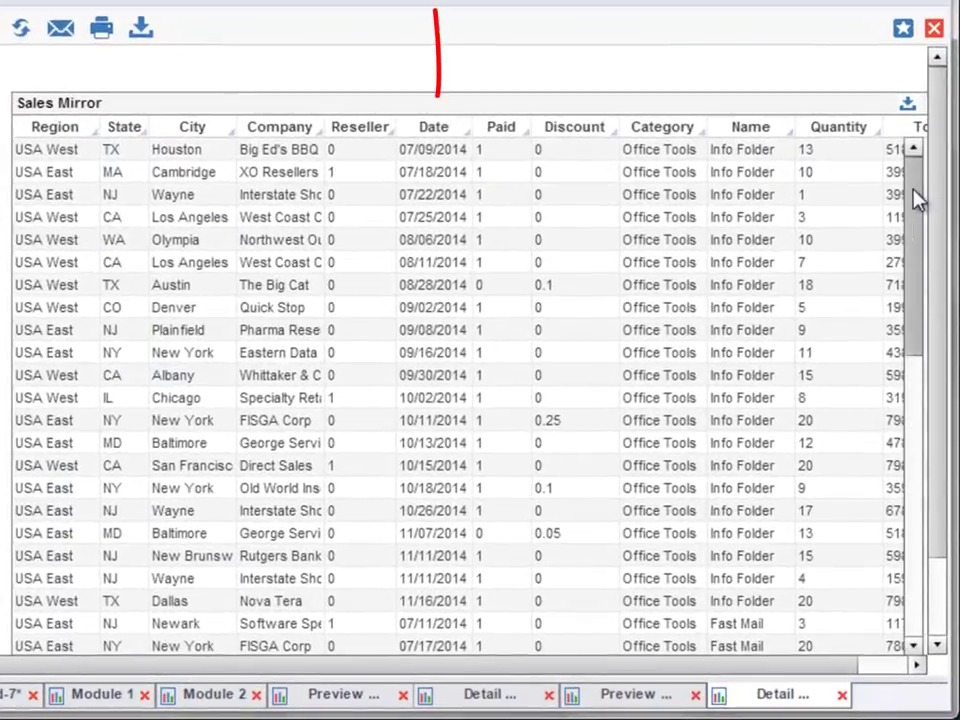
left_click_drag(918, 200, 918, 480)
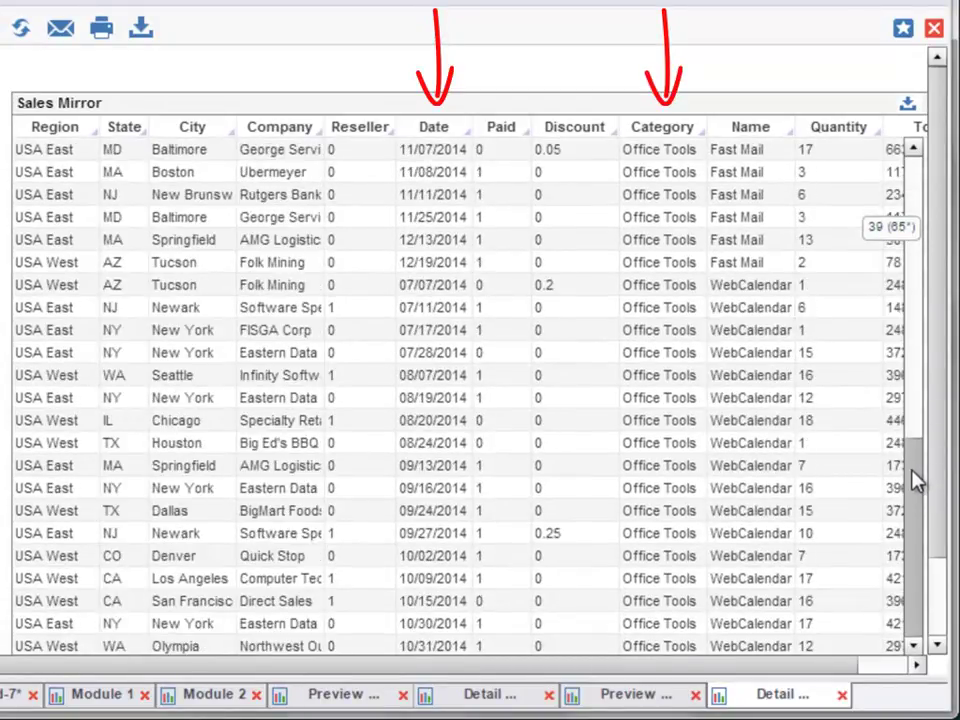